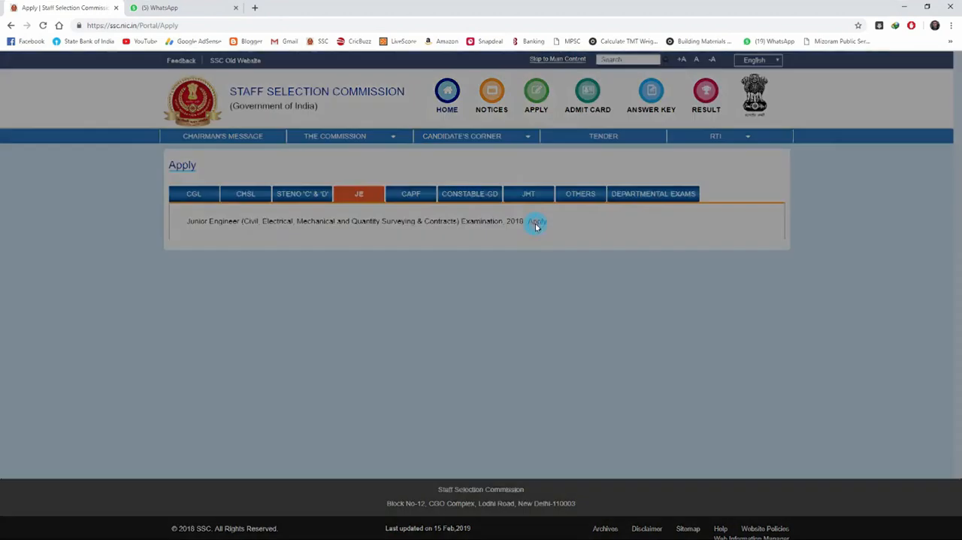
Step: Open the new user registration form from the Staff Selection Commission home page
left_click(475, 114)
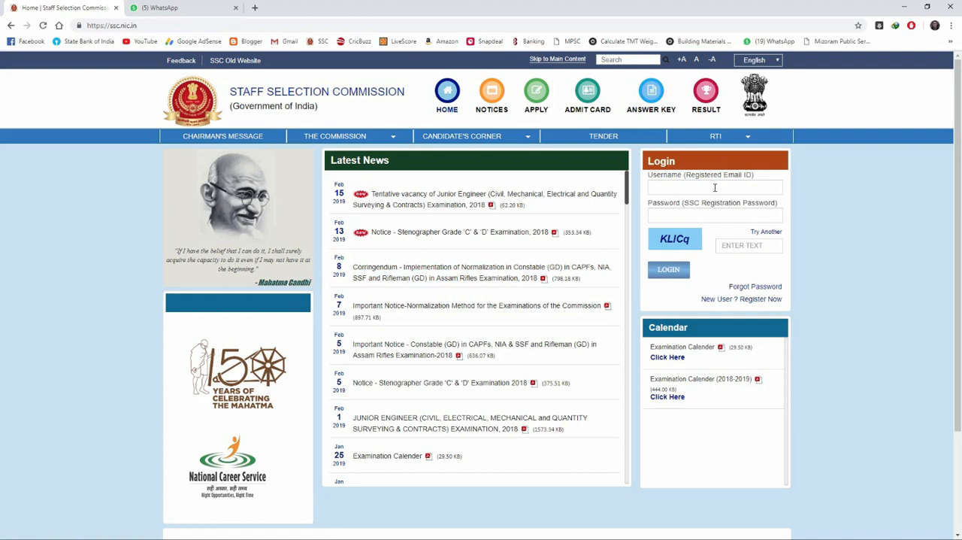
left_click(679, 185)
left_click(666, 214)
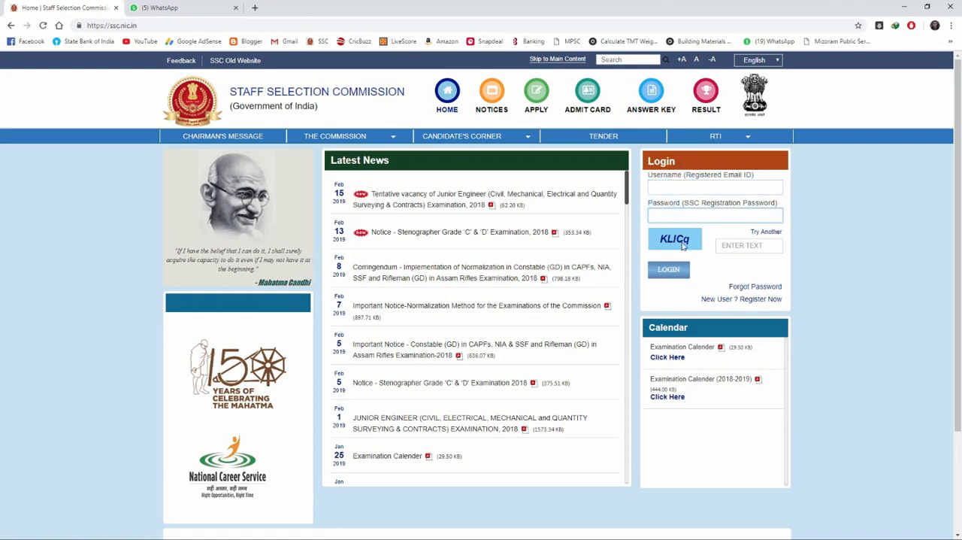
left_click(736, 299)
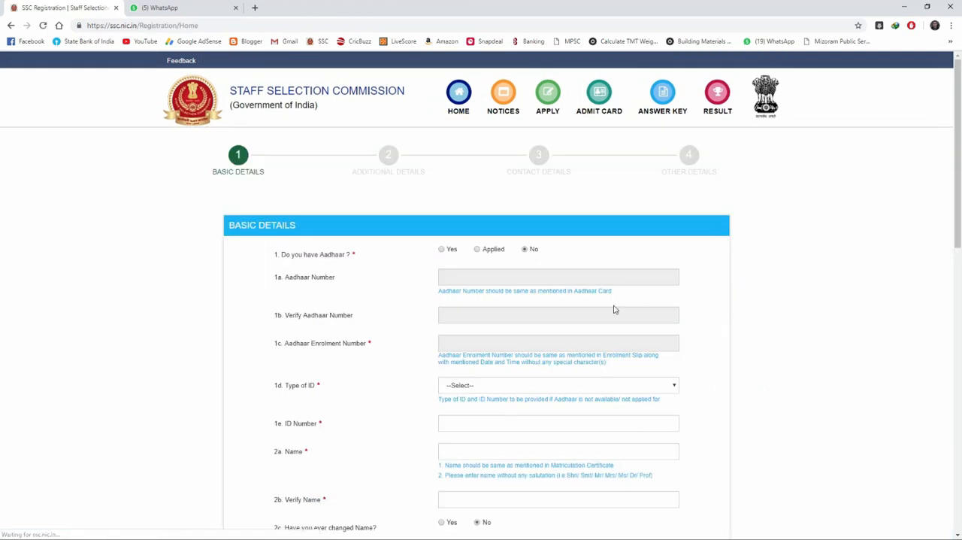
Step: Answer Yes to having Aadhaar, and enter the Aadhaar number in both the number and verification fields
left_click(443, 250)
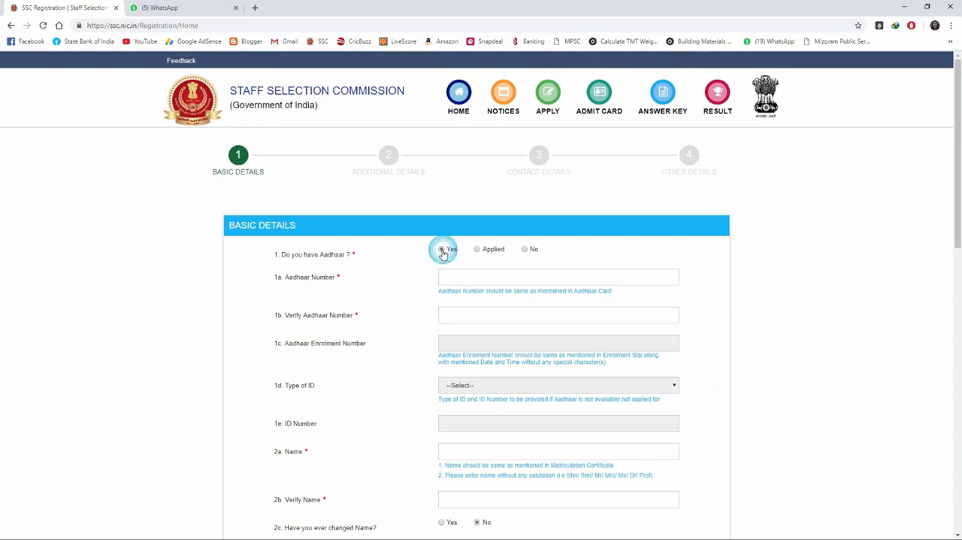
left_click(466, 279)
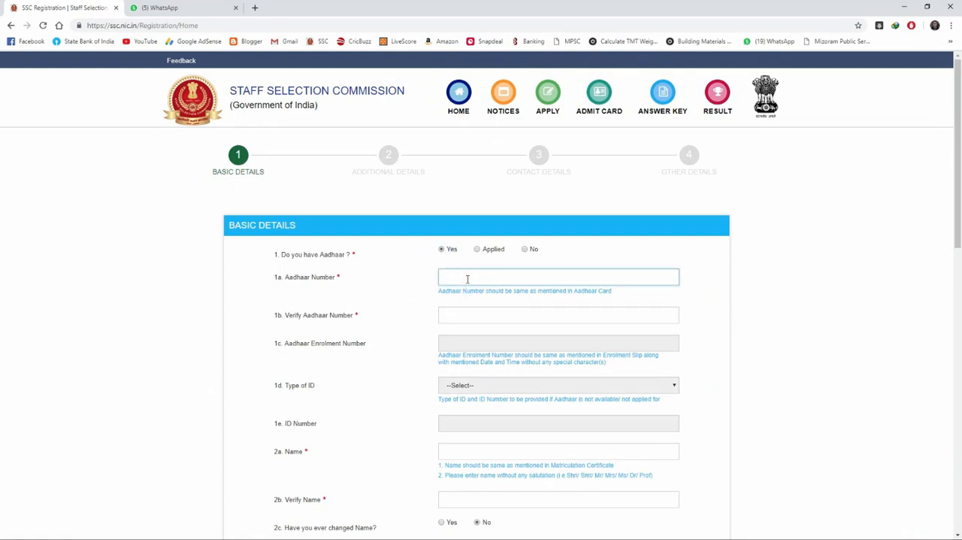
left_click(454, 315)
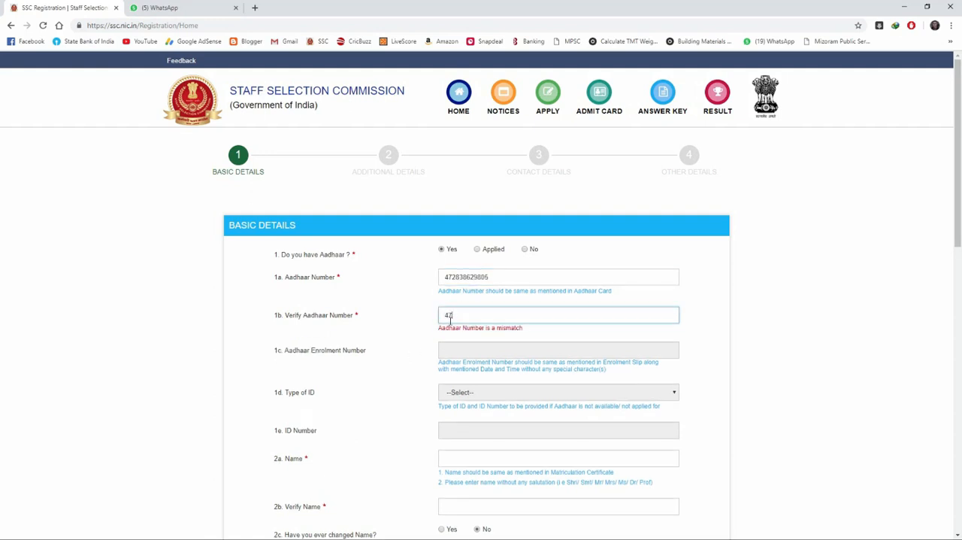
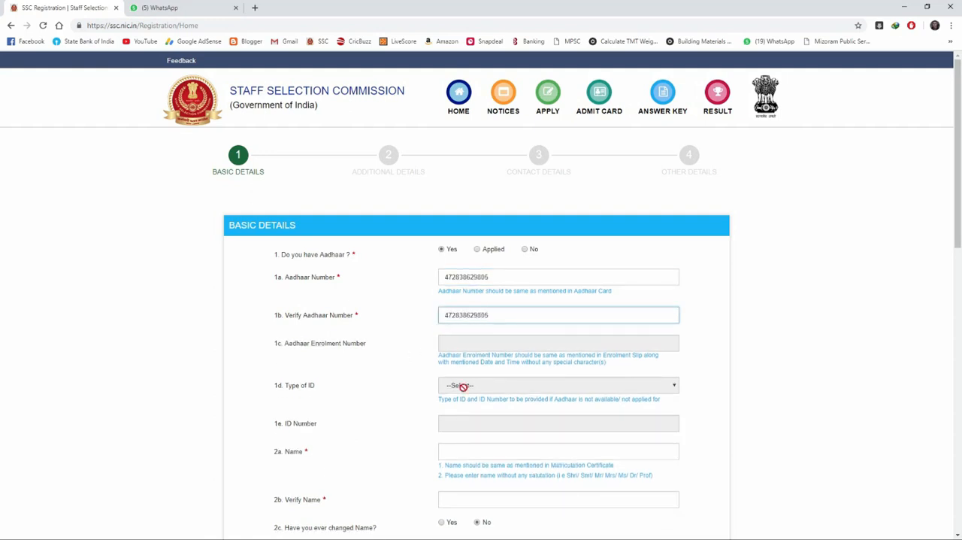
Step: Fill in and verify the candidate's full name and the father's name in the basic details
scroll(457, 385, "down", 3)
left_click(447, 249)
left_click(477, 274)
scroll(426, 318, "down", 2)
left_click(462, 277)
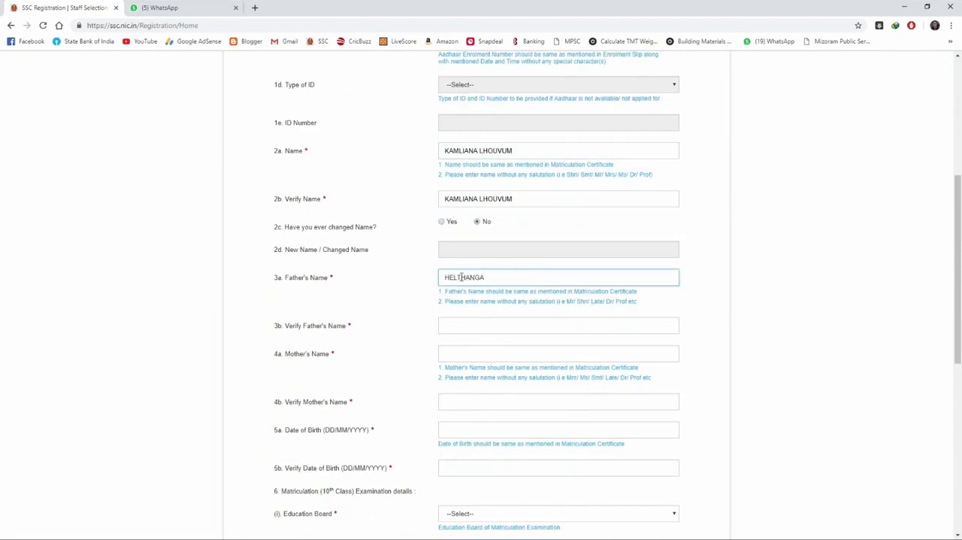
left_click(477, 325)
Step: Enter the mother's name and repeat it in the verification field
left_click(531, 353)
type("LA")
left_click(451, 401)
Step: Enter the candidate's date of birth and repeat it in the verification field
scroll(488, 403, "down", 2)
left_click(461, 279)
left_click(488, 320)
Step: Set the matriculation education board and its verification to Mizoram Board of School Education
left_click(476, 365)
scroll(517, 448, "down", 5)
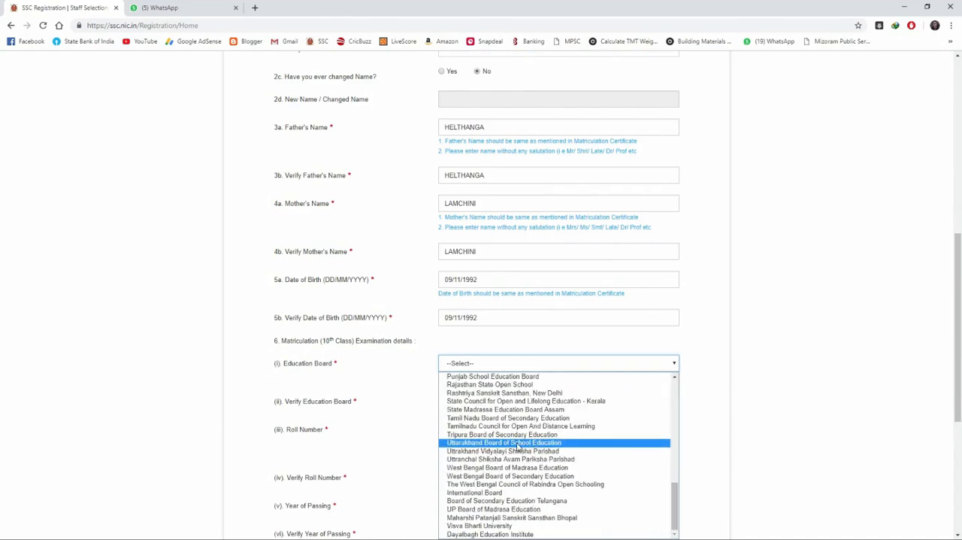
scroll(518, 447, "up", 3)
left_click(496, 454)
left_click(483, 401)
scroll(481, 345, "down", 3)
left_click(479, 369)
Step: Enter the matriculation roll number and repeat it in the verification field
scroll(479, 365, "down", 1)
left_click(451, 328)
left_click(464, 373)
Step: Set the matriculation year of passing and its verification to 2007
left_click(471, 412)
left_click(468, 375)
scroll(468, 374, "down", 3)
left_click(475, 251)
left_click(475, 350)
Step: Choose Male for gender and its verification, and set the level of educational qualification to Graduation
left_click(445, 278)
left_click(442, 297)
left_click(451, 326)
left_click(479, 359)
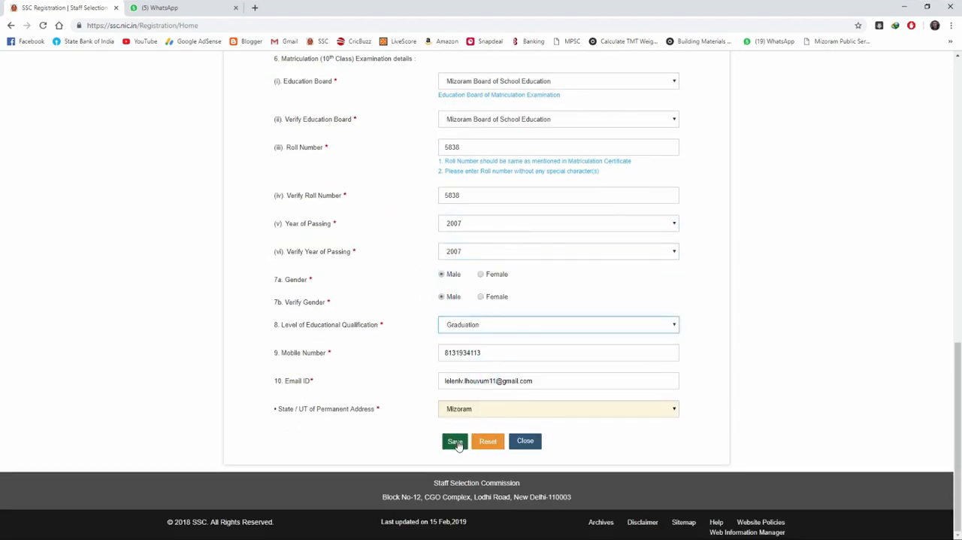
Step: Save the basic details, confirm the mobile number and email ID, and dismiss the saved-details message
left_click(455, 443)
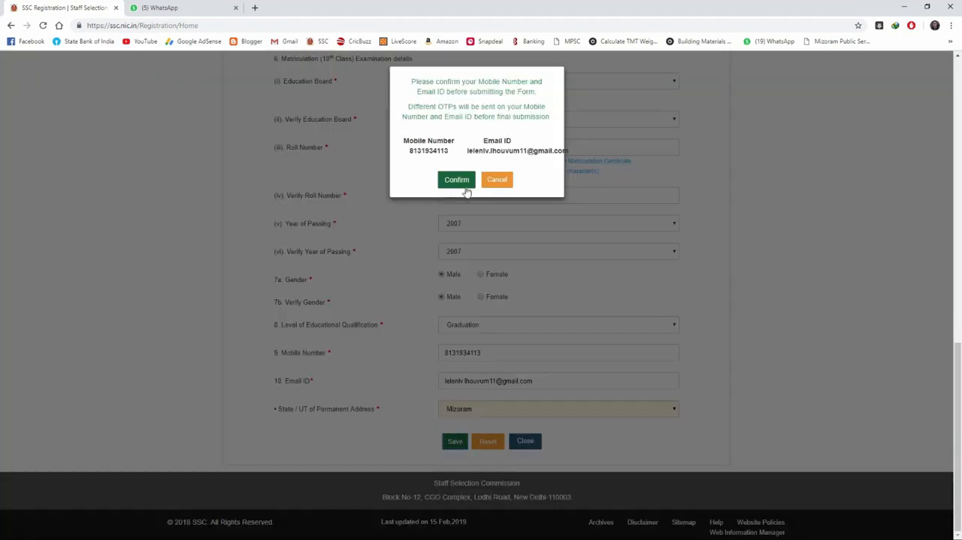
left_click(459, 180)
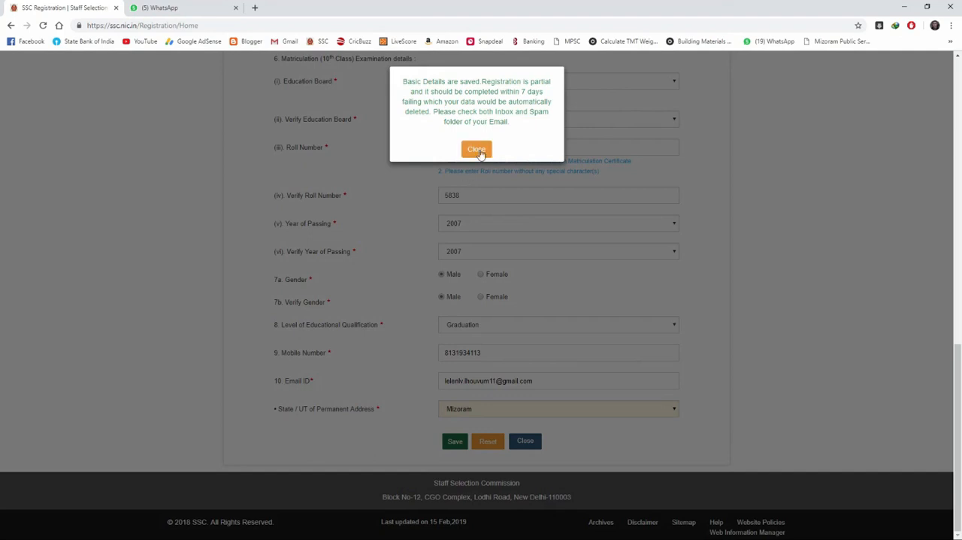
left_click(476, 150)
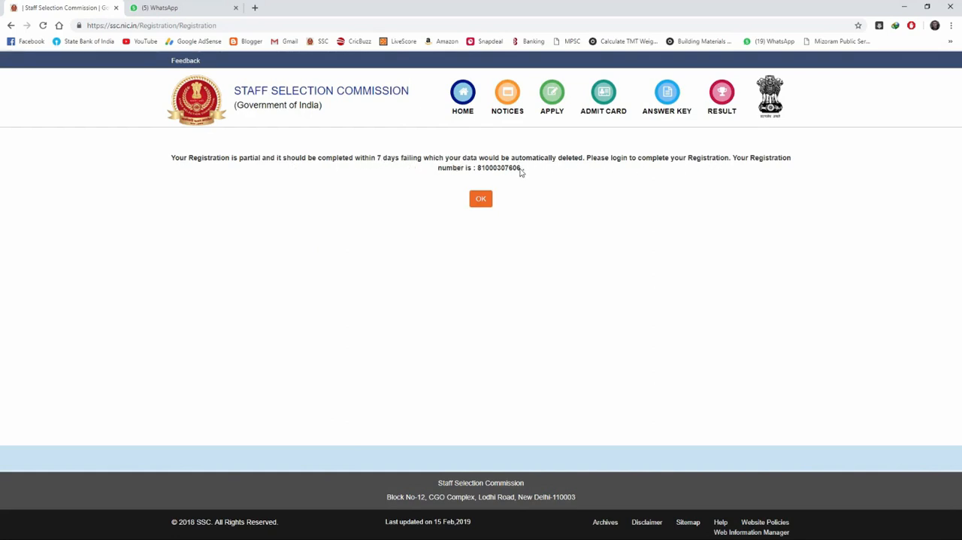
Step: Copy the issued registration number and acknowledge the partial registration notice
left_click_drag(521, 170, 486, 173)
right_click(494, 169)
left_click(508, 172)
left_click(482, 200)
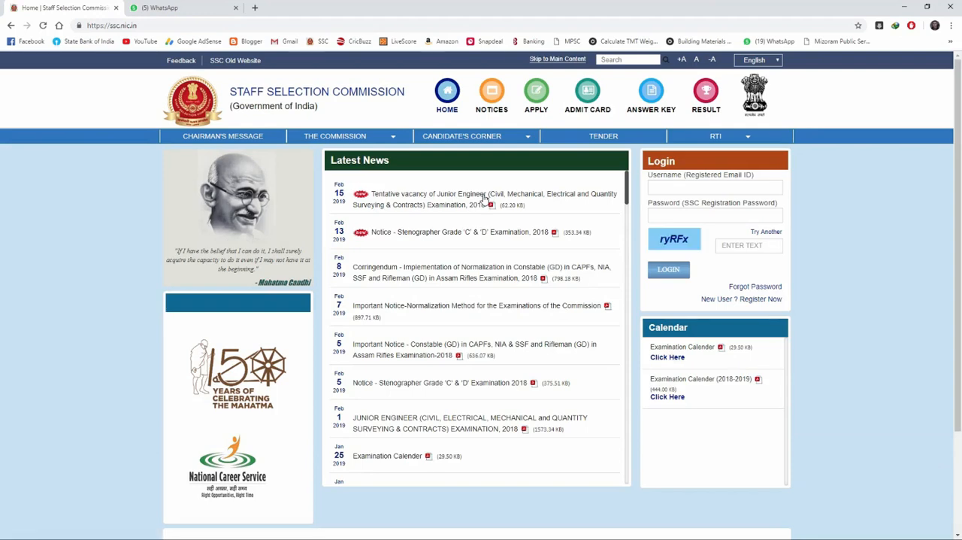
Step: Switch to Gmail in a new tab, open the SSC Registration Details email and read the registration number and password
key("ctrl+t")
left_click(294, 42)
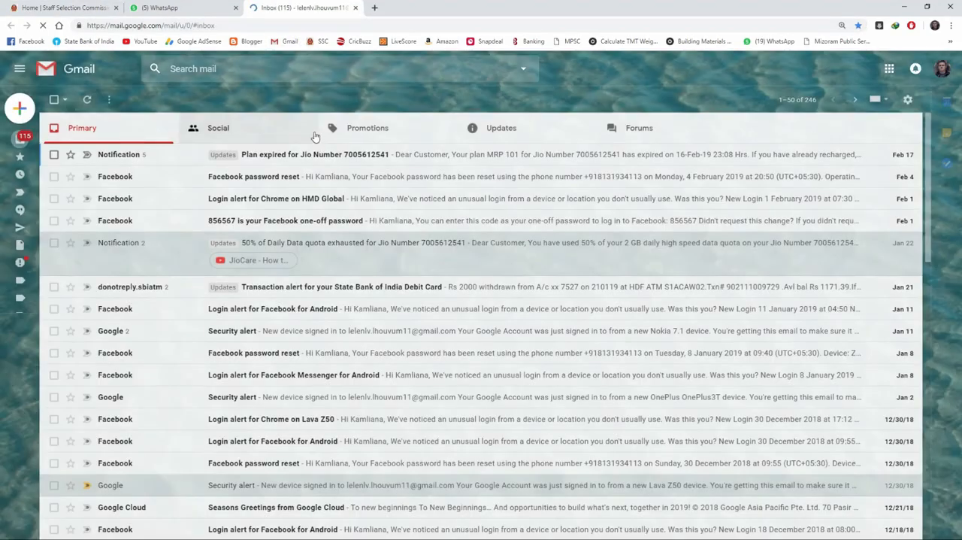
left_click(502, 129)
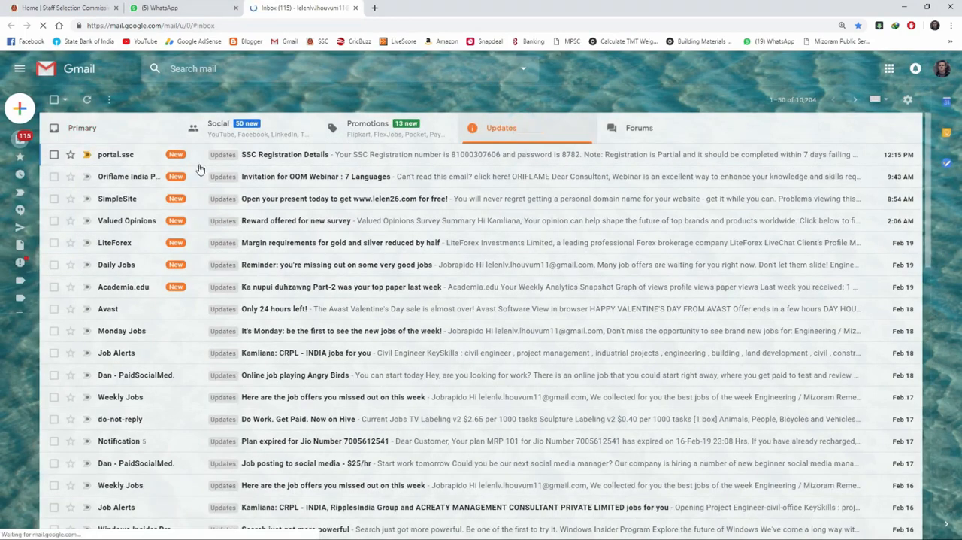
left_click(333, 155)
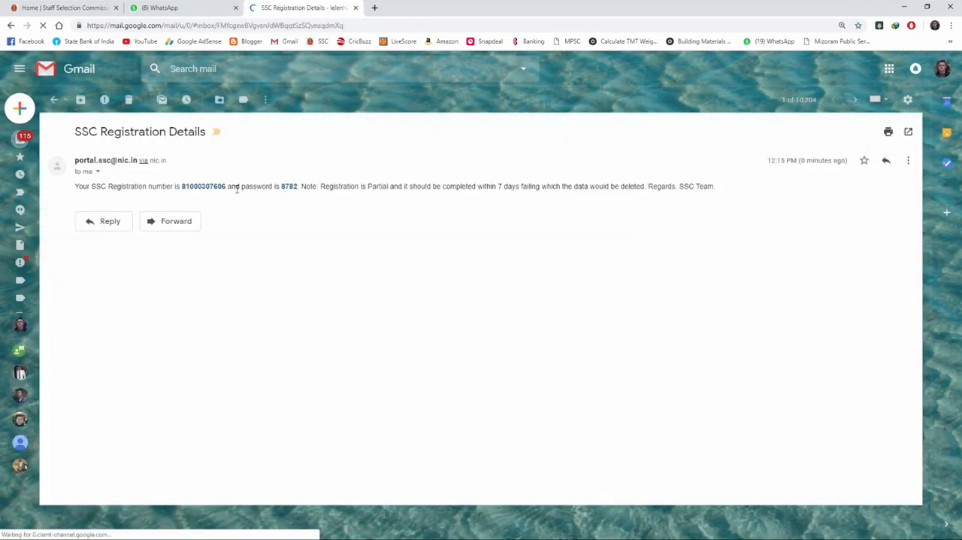
double_click(285, 187)
double_click(185, 186)
left_click(64, 8)
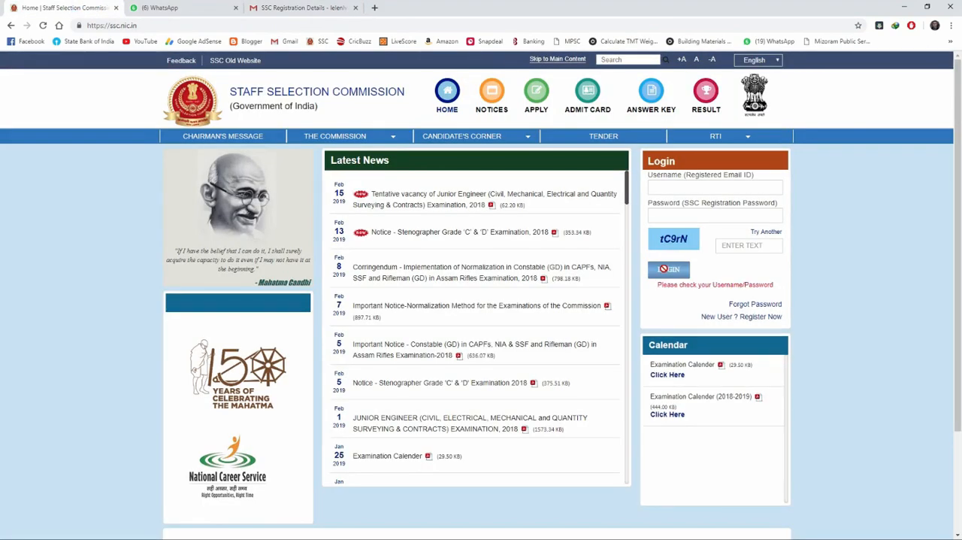
left_click(271, 8)
left_click(214, 192)
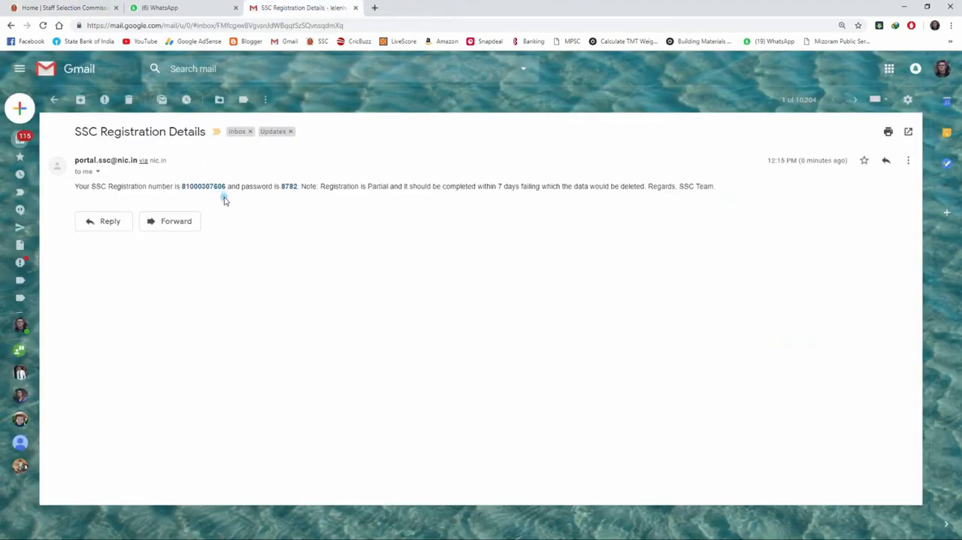
Step: Switch back to the SSC site and log in with the registered email, the emailed password and the captcha text
left_click(64, 8)
left_click(694, 189)
left_click(676, 216)
type("•")
left_click(728, 246)
type("tC9rN")
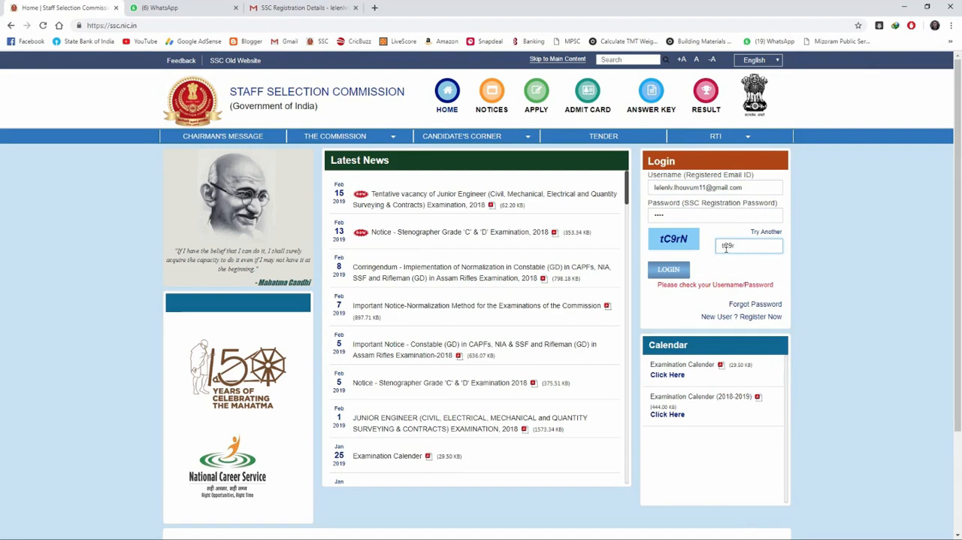
left_click(681, 275)
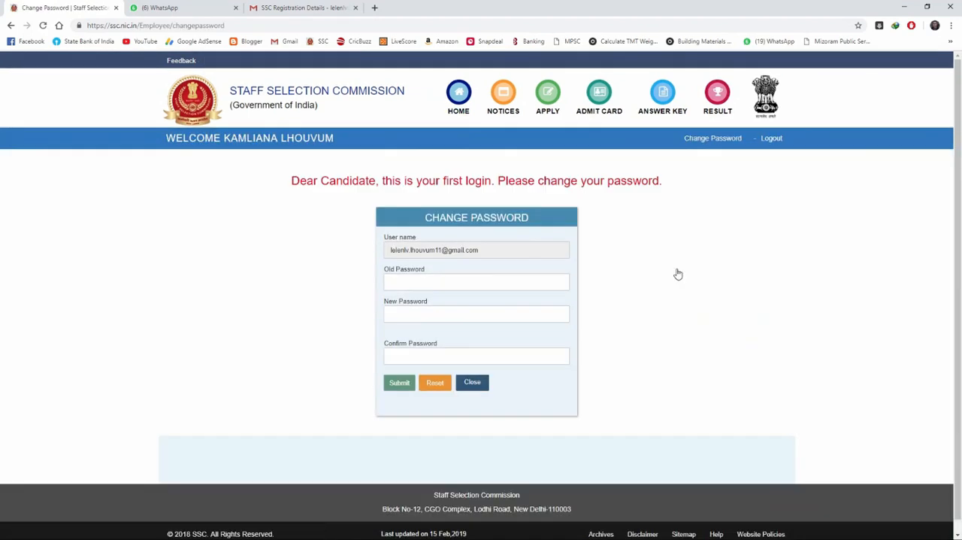
Step: Change the account password by entering the old password and the new password twice, submit it and close the confirmation
left_click(473, 281)
type("••••")
left_click(458, 312)
type("••••••••")
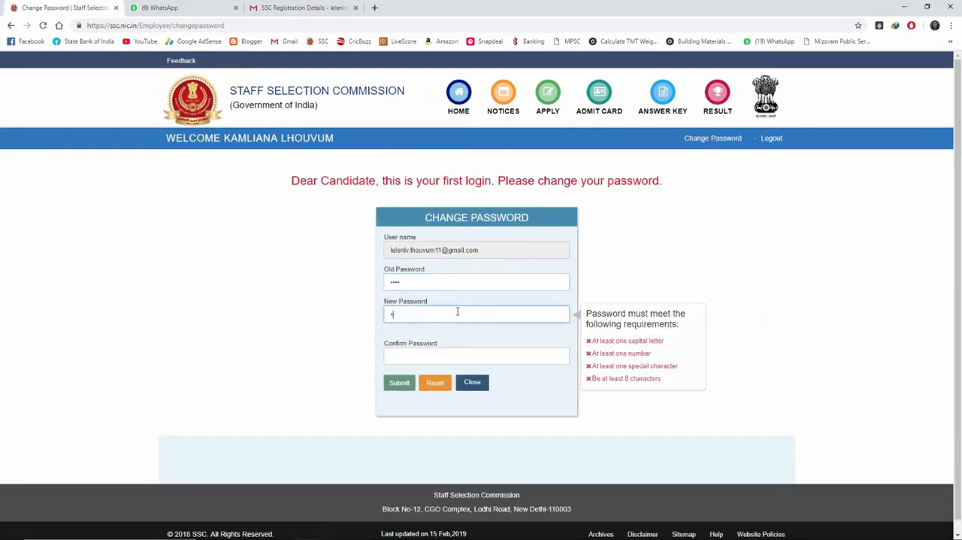
type("•••")
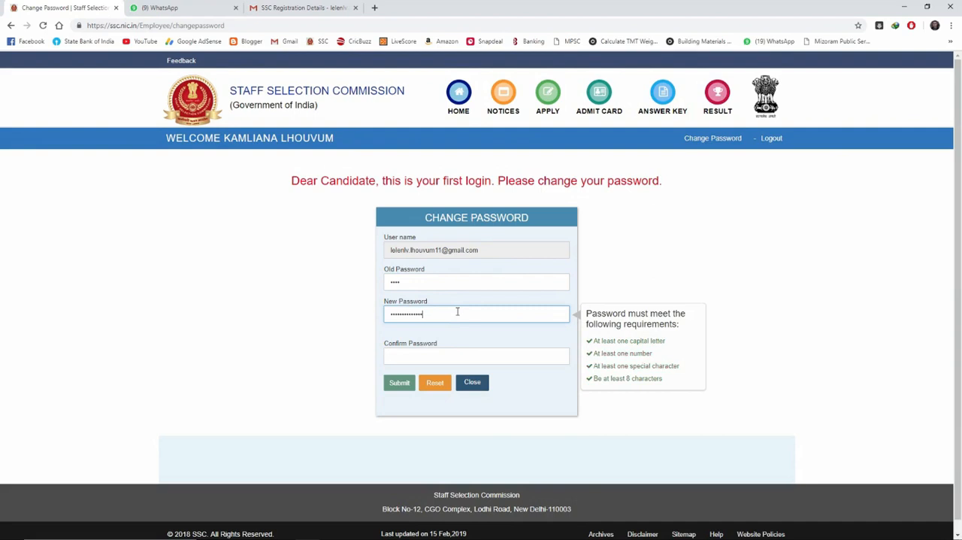
left_click(436, 354)
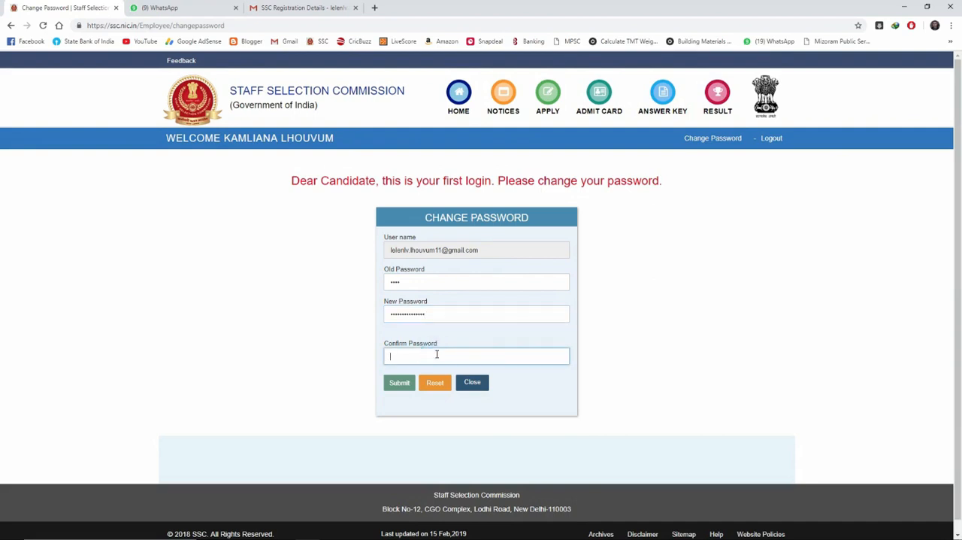
type("••••")
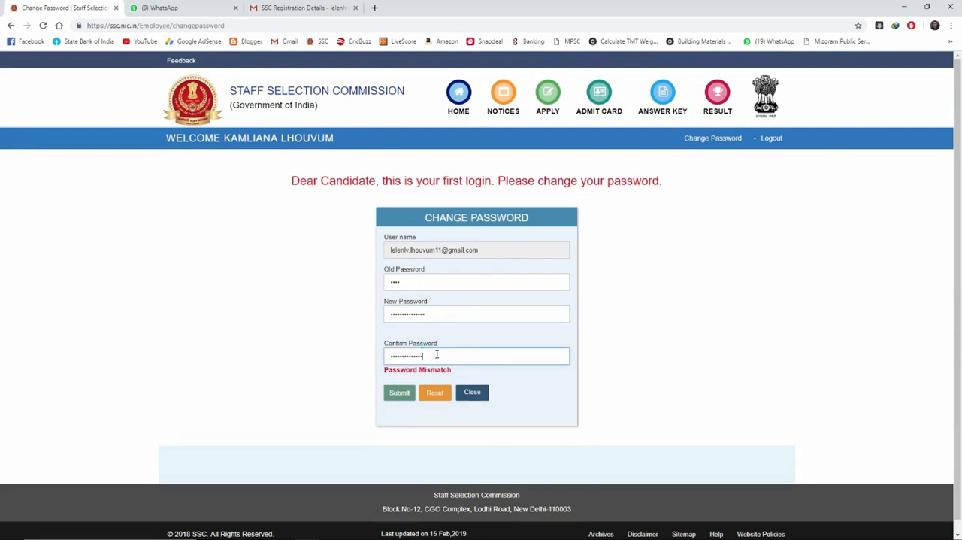
left_click(392, 387)
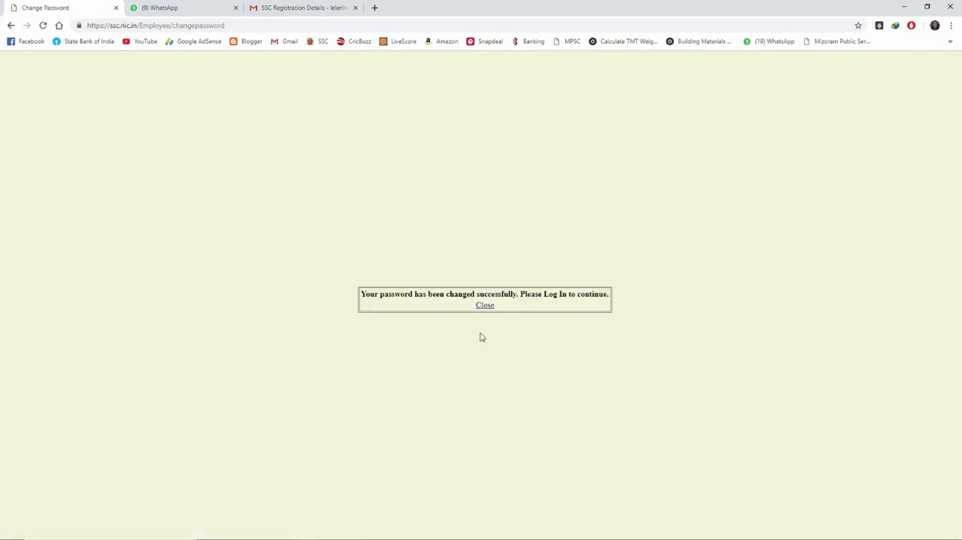
left_click(488, 306)
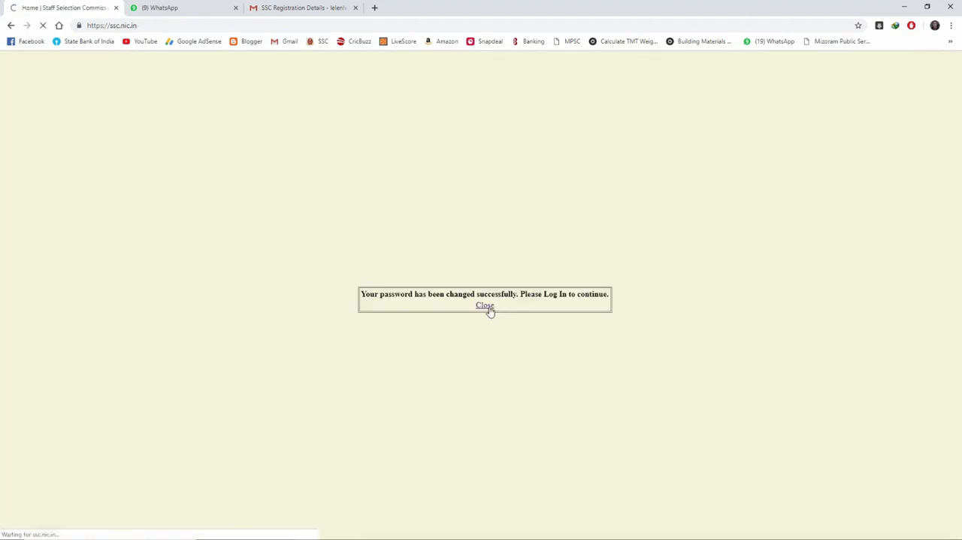
Step: Log in again with the registered email, the new account password and the captcha text
left_click(682, 187)
left_click(690, 209)
left_click(689, 215)
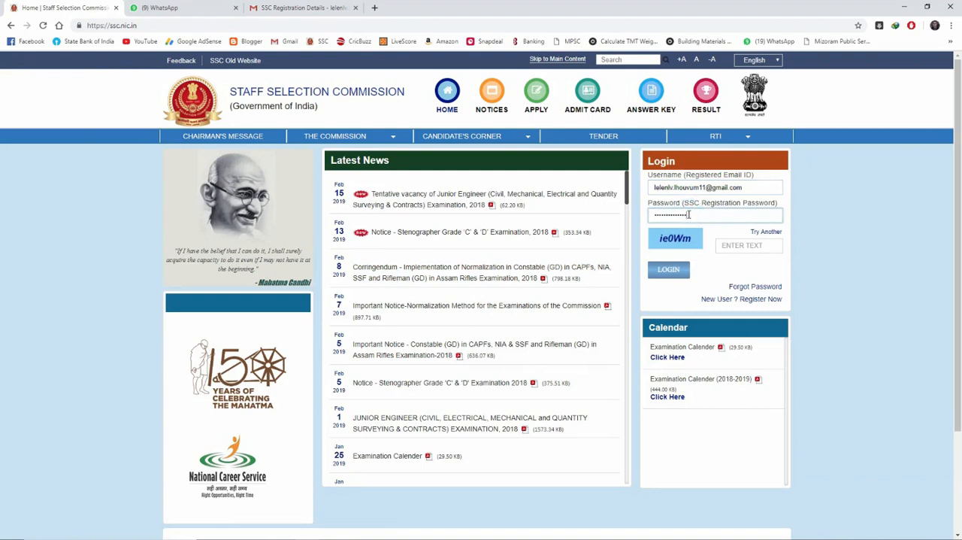
left_click(732, 246)
type("i")
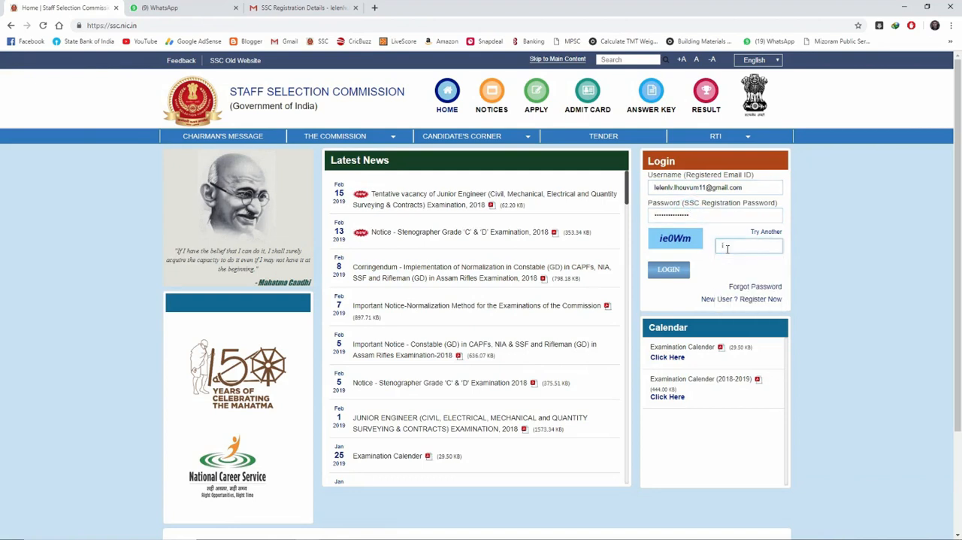
type("e0Wm")
left_click(669, 270)
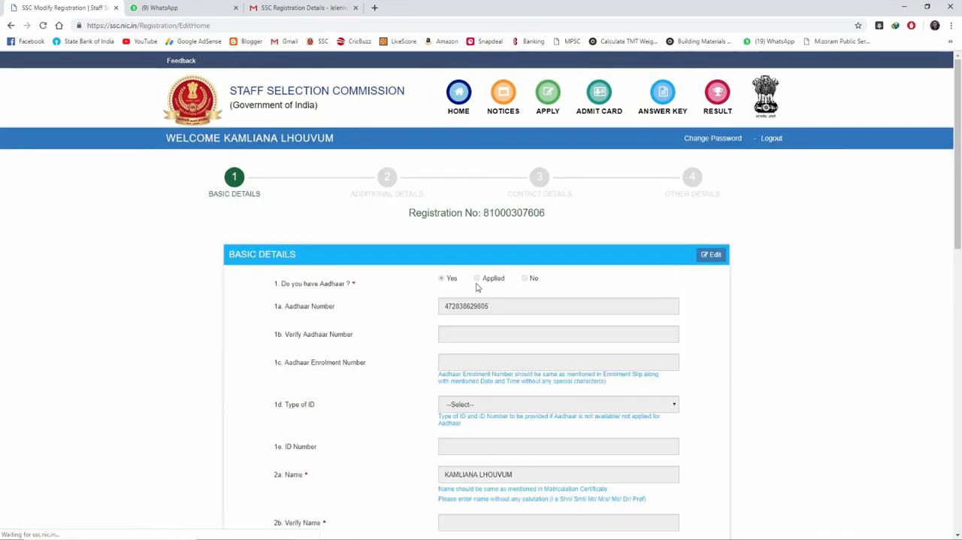
Step: Continue past the saved basic details to the additional details and select ST as the category
scroll(466, 288, "down", 2)
scroll(466, 288, "down", 7)
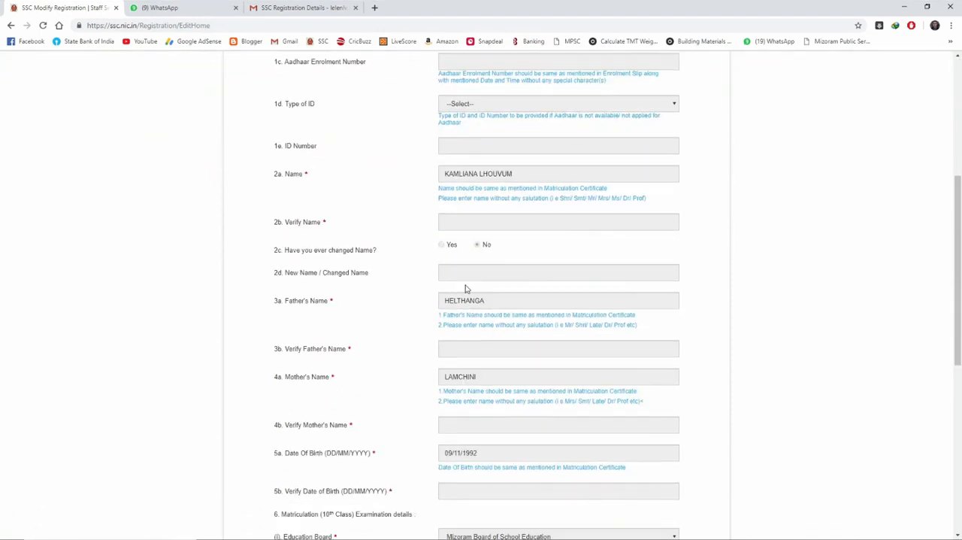
left_click(477, 482)
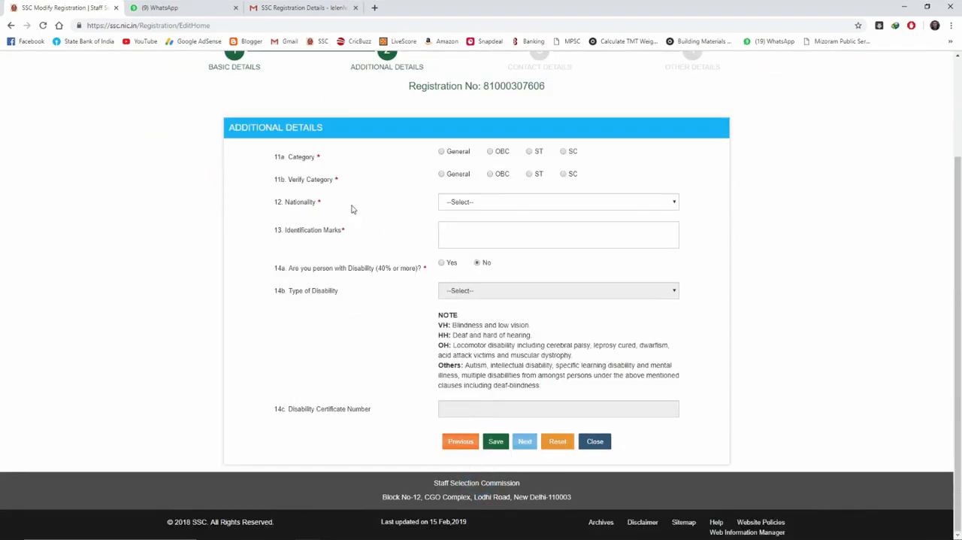
left_click(535, 152)
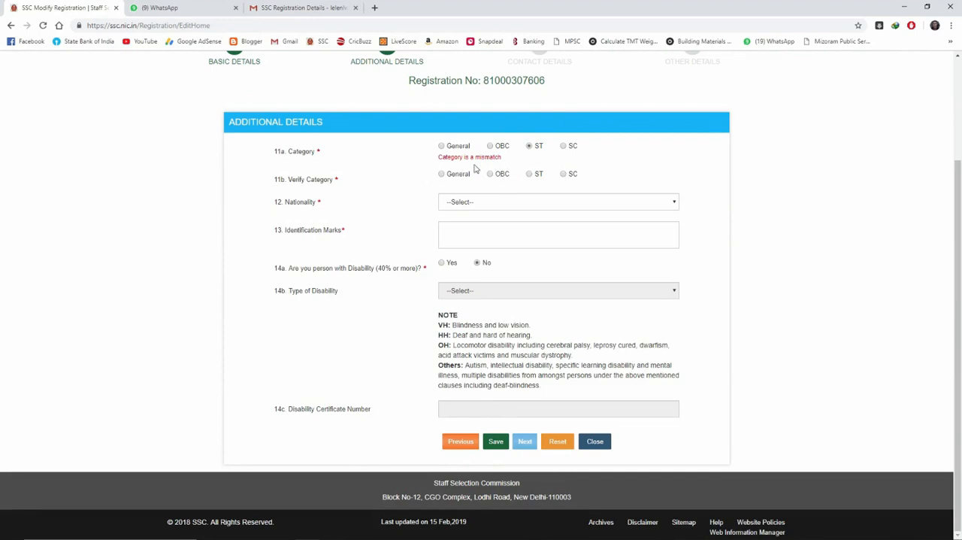
Step: Return to the basic details page and review the saved entries
left_click(467, 443)
scroll(483, 330, "up", 1)
scroll(483, 330, "up", 1)
scroll(483, 316, "down", 3)
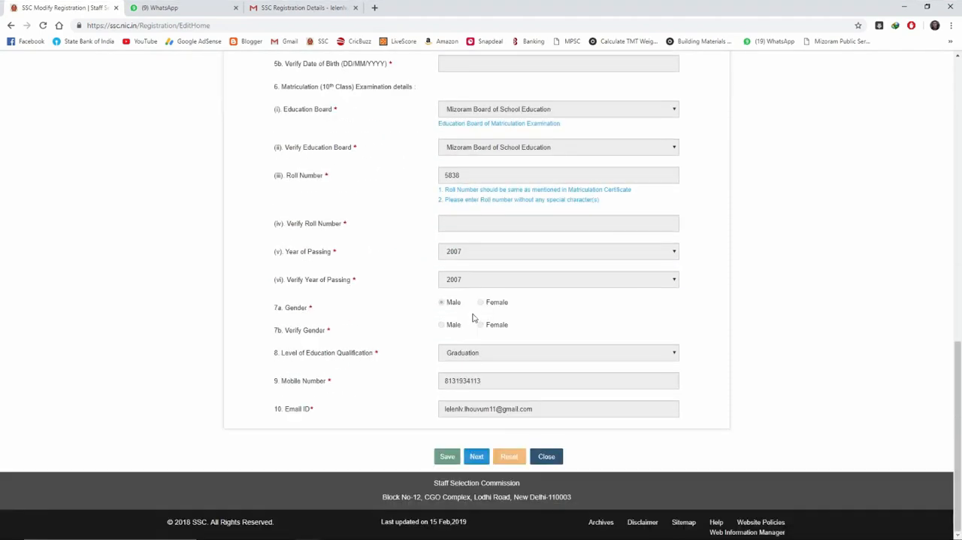
scroll(449, 309, "up", 3)
scroll(451, 309, "up", 4)
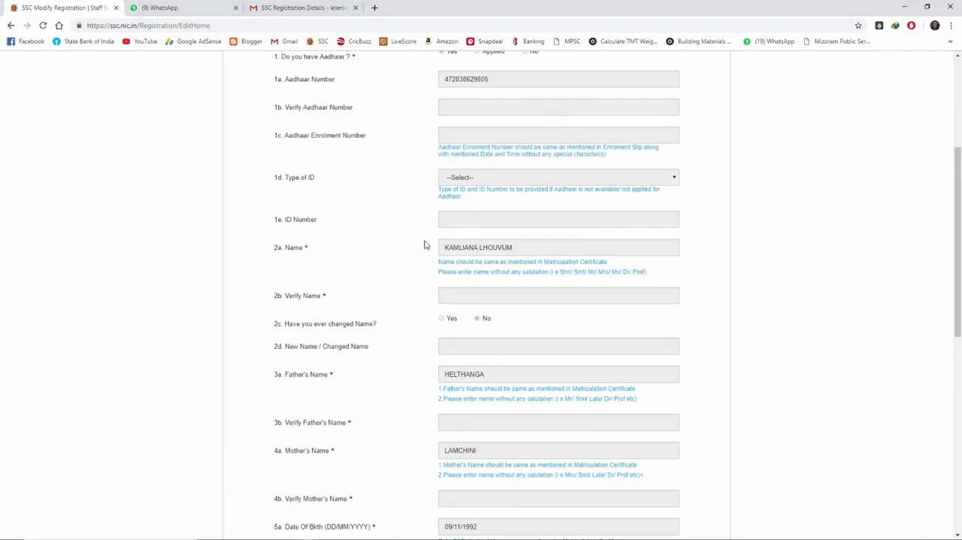
Step: Review the saved basic details through to the contact entries and continue to the additional details
scroll(424, 244, "down", 6)
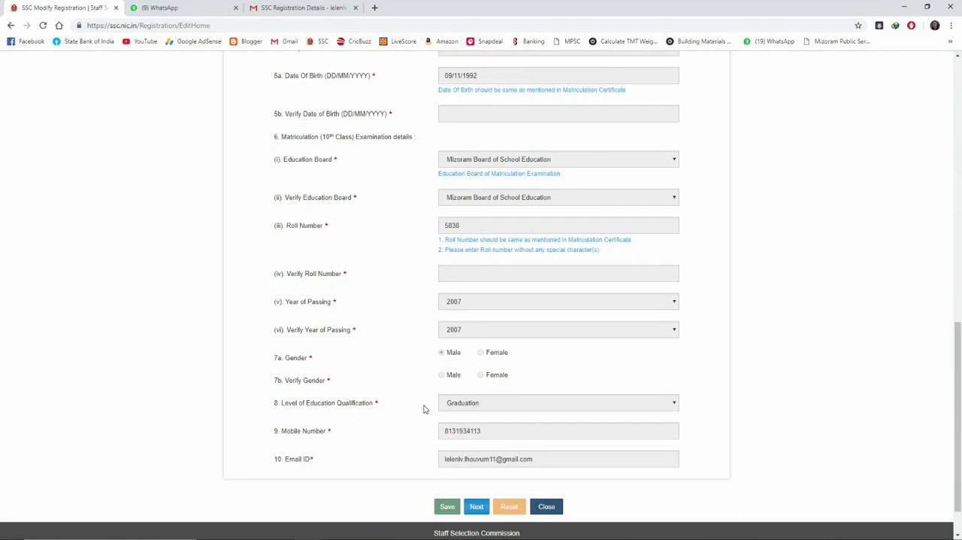
scroll(422, 408, "up", 3)
scroll(419, 335, "up", 4)
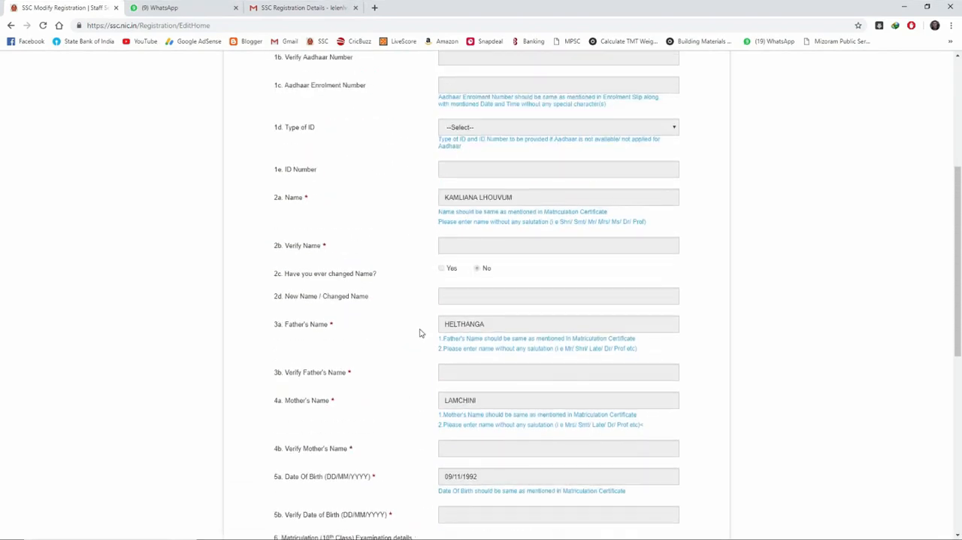
scroll(543, 333, "down", 8)
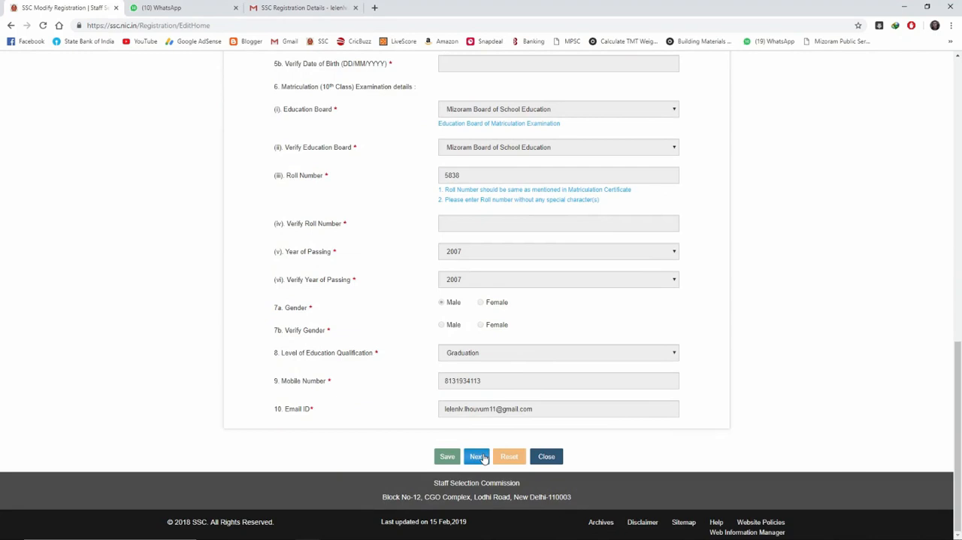
left_click(478, 456)
Step: Verify the category as ST and set the nationality to Citizen of India
left_click(529, 174)
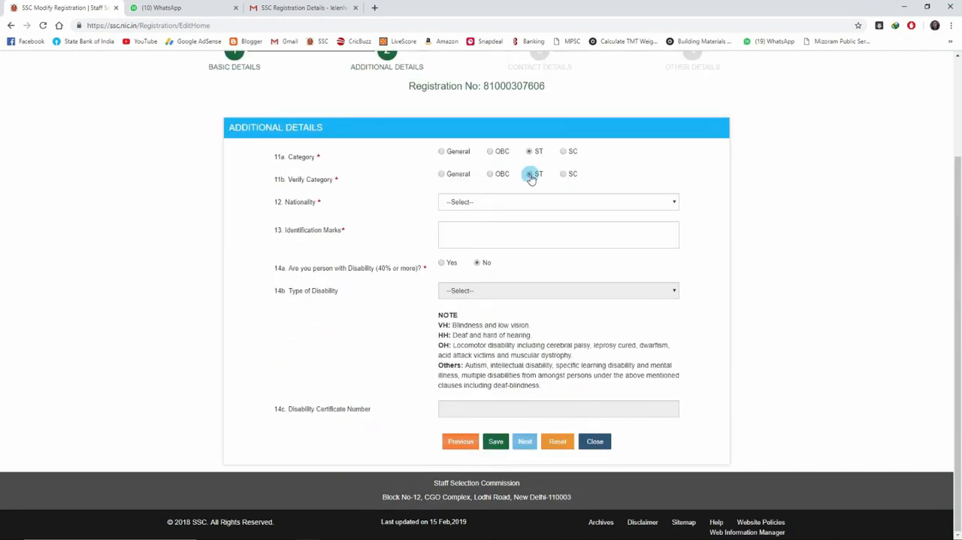
left_click(489, 205)
left_click(522, 220)
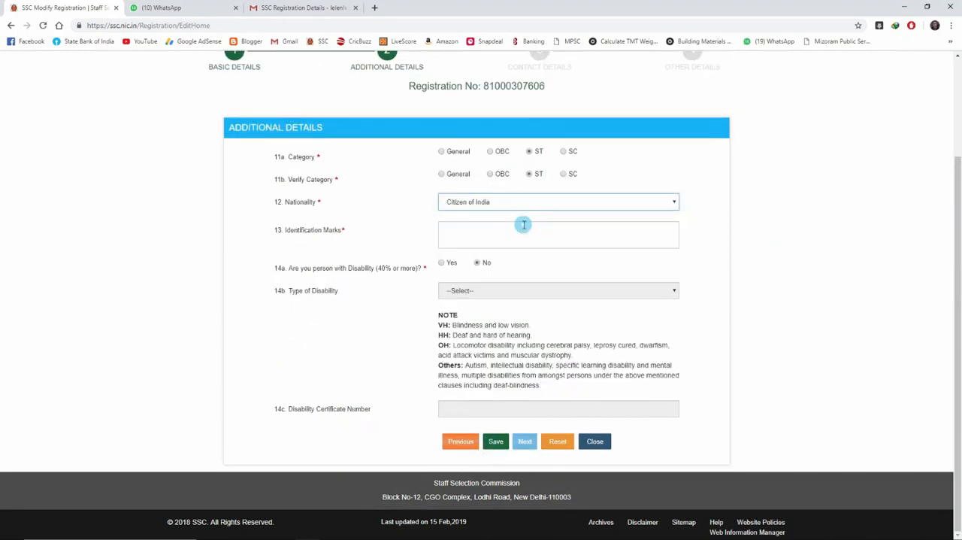
Step: Enter MOLES RIGHT BELOW LIPS as the identification marks and save the additional details
left_click(457, 231)
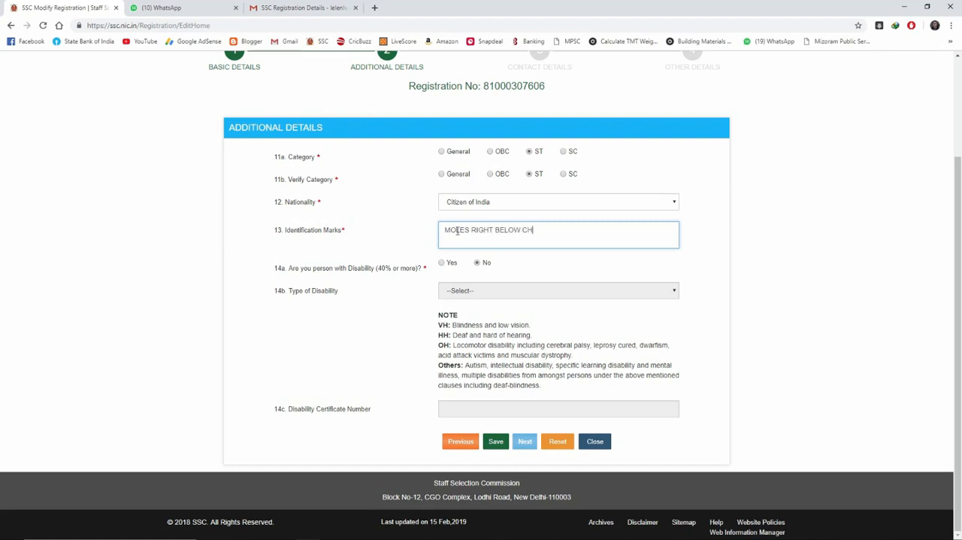
key("BackSpace")
key("BackSpace")
key("BackSpace")
key("BackSpace")
key("BackSpace")
left_click(503, 445)
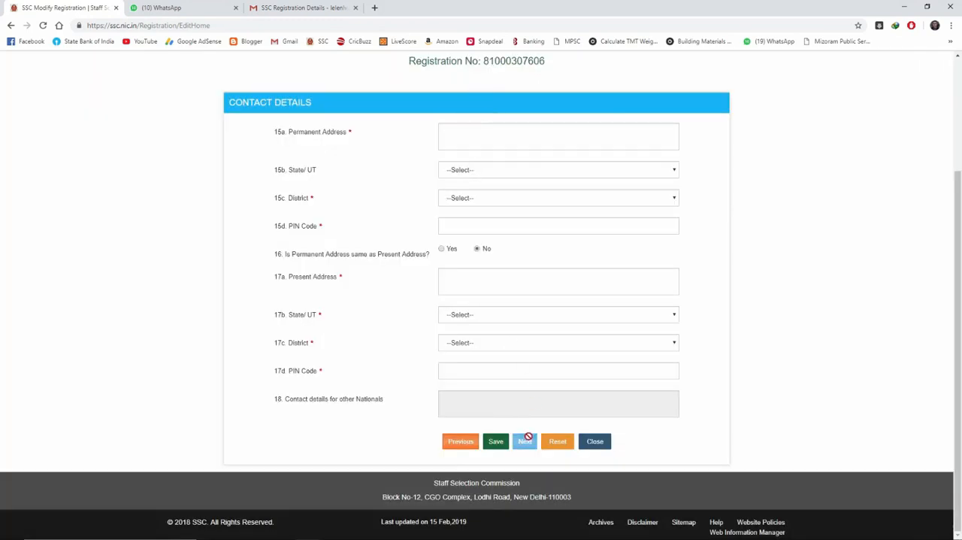
Step: Fill in the permanent address, state, district and postal code from the browser's saved address
scroll(466, 211, "up", 1)
left_click(468, 185)
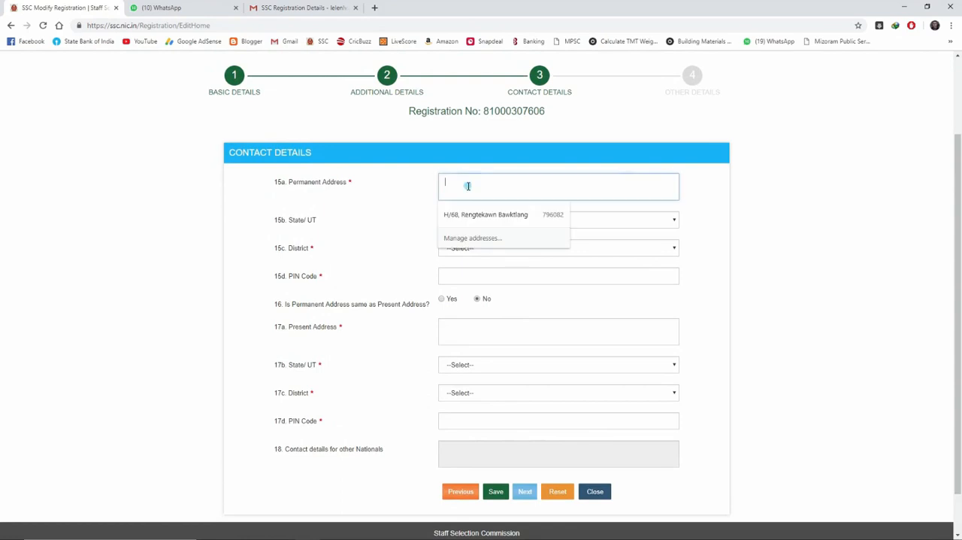
left_click(486, 215)
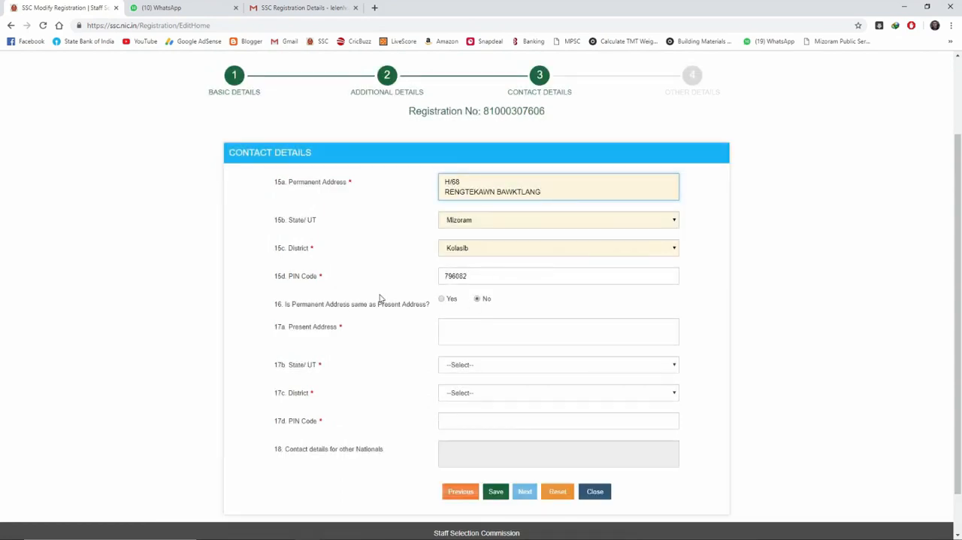
Step: Fill in the present address from the same saved address and select the matching district
left_click(451, 331)
left_click(469, 358)
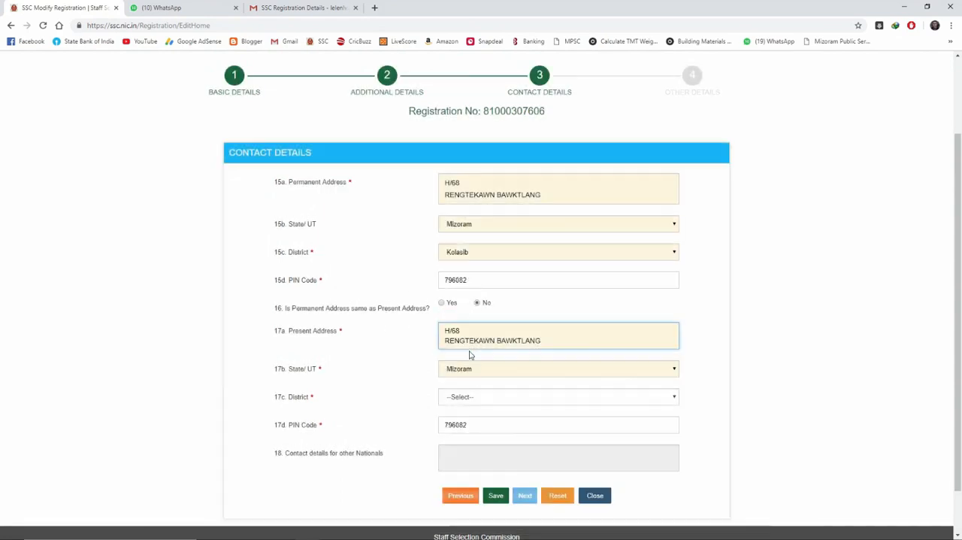
scroll(470, 354, "down", 1)
left_click(474, 348)
left_click(475, 385)
scroll(483, 379, "up", 1)
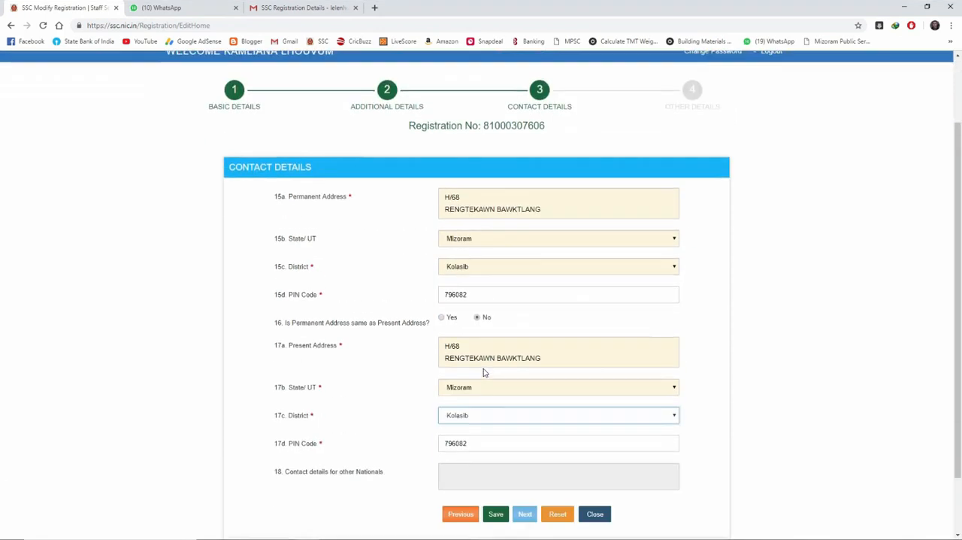
scroll(481, 368, "down", 1)
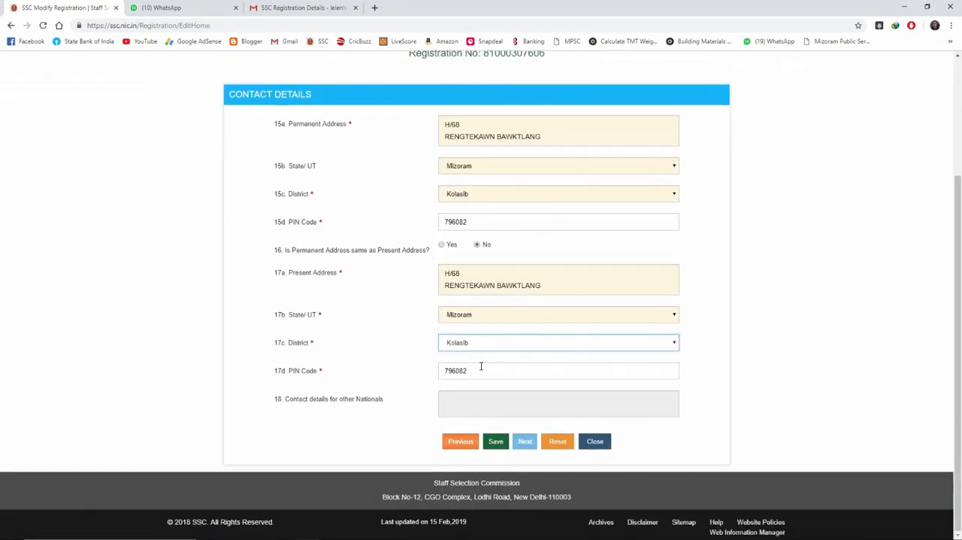
Step: Mark the permanent address as the same as the present address, save the contact details and close the confirmation
left_click(442, 247)
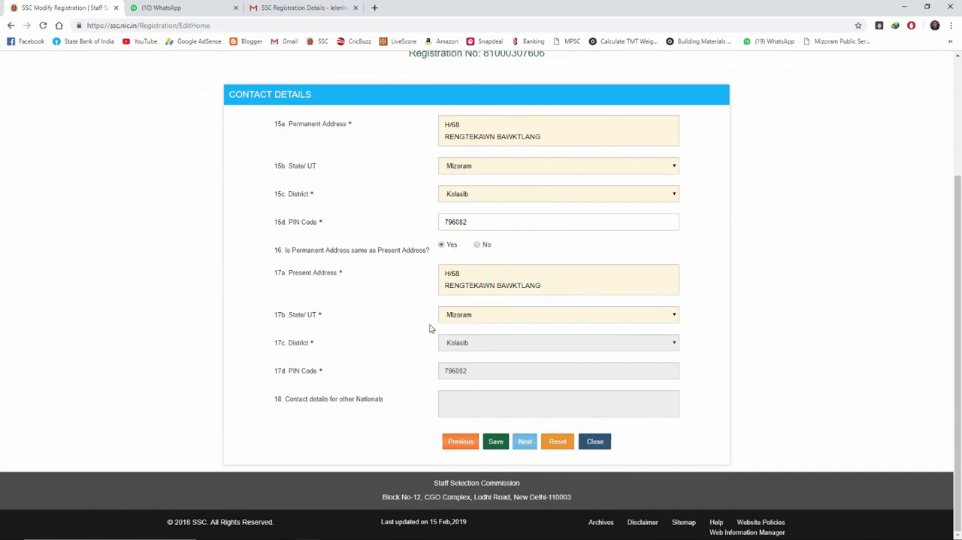
left_click(498, 443)
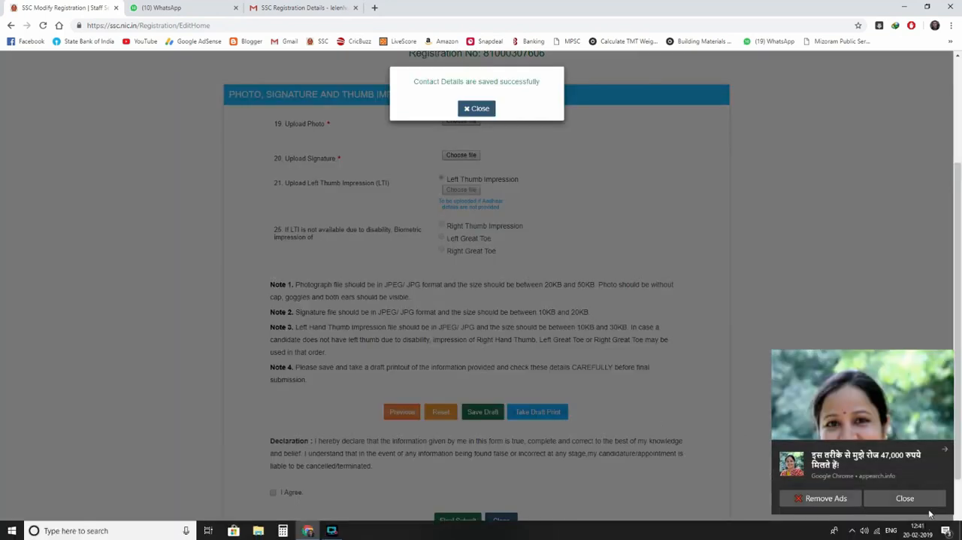
left_click(946, 531)
left_click(923, 386)
left_click(470, 111)
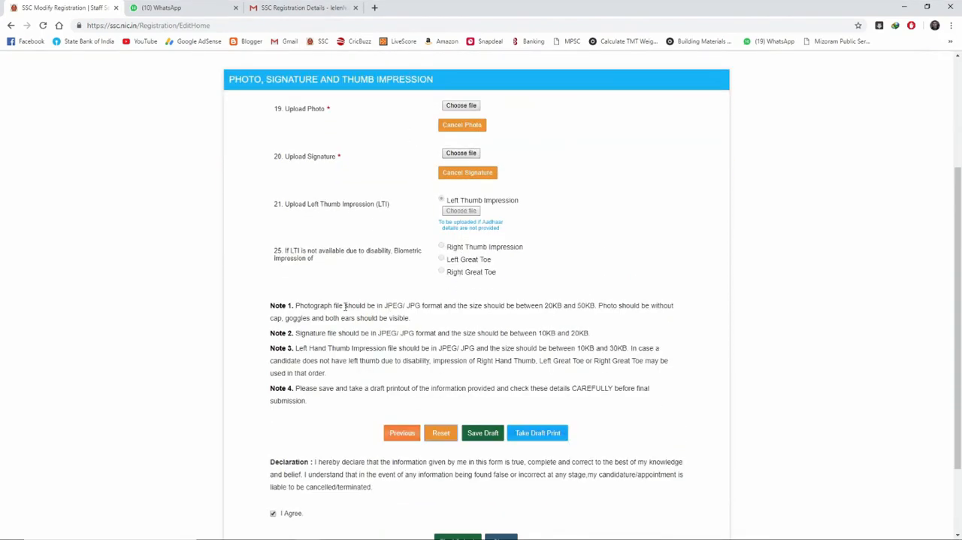
Step: Check the photo size limit in Note 1 and upload gate passport - Copy83.jpg as the photo
left_click_drag(544, 306, 597, 307)
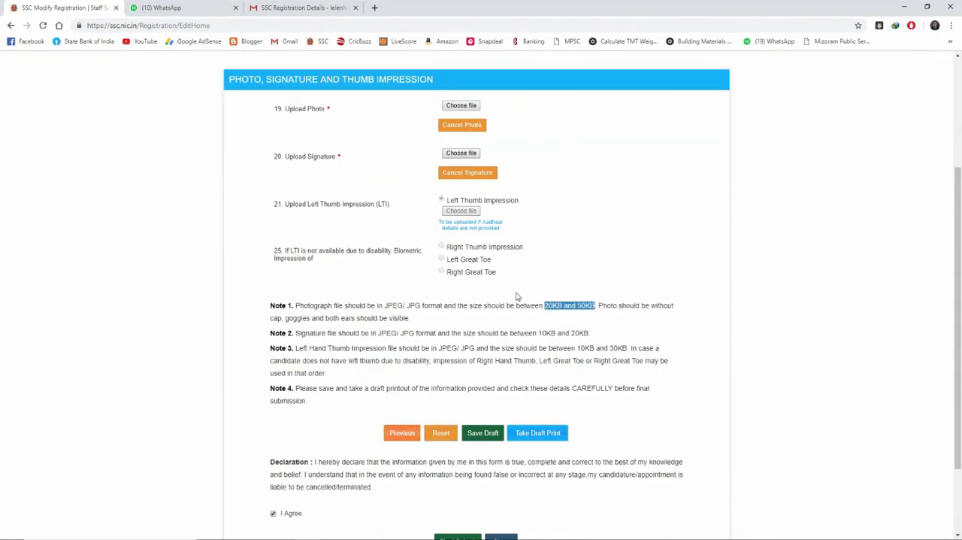
scroll(517, 296, "up", 1)
left_click(461, 207)
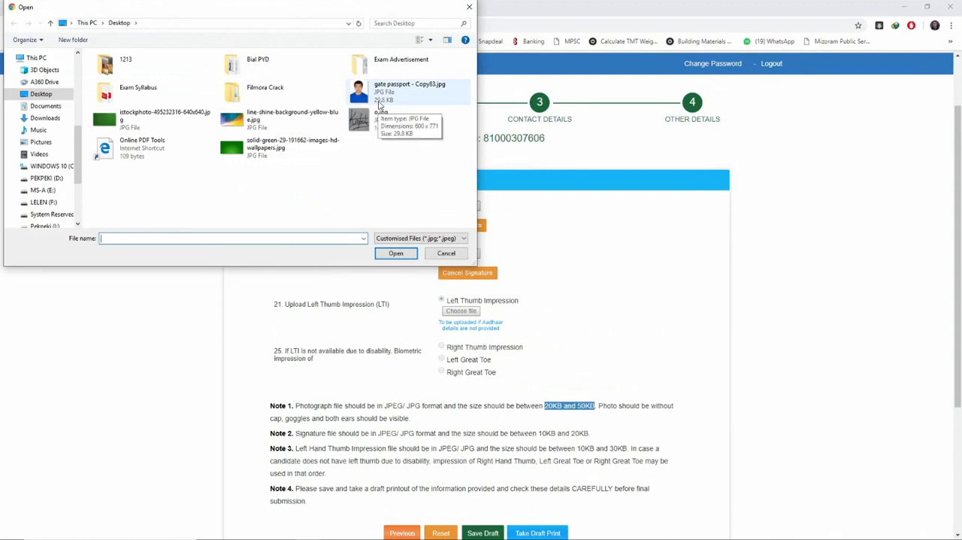
left_click(381, 98)
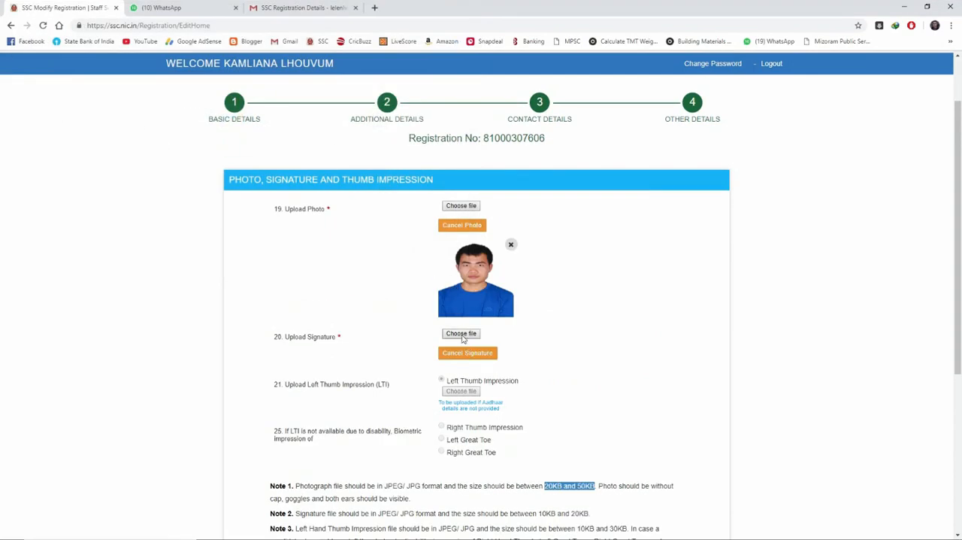
Step: Check the signature size limit in Note 2 and upload the signature image from the Desktop folder
scroll(395, 130, "down", 3)
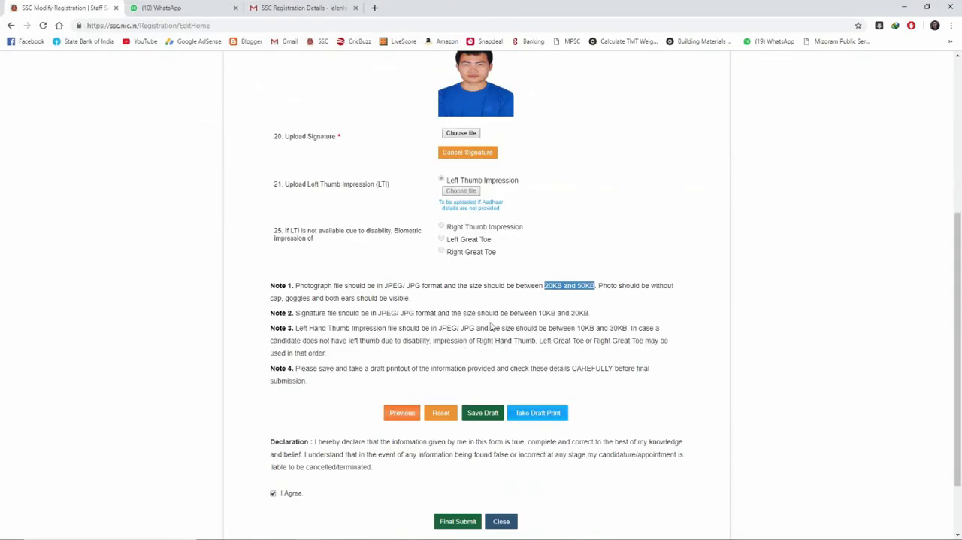
left_click_drag(538, 312, 589, 312)
left_click(584, 312)
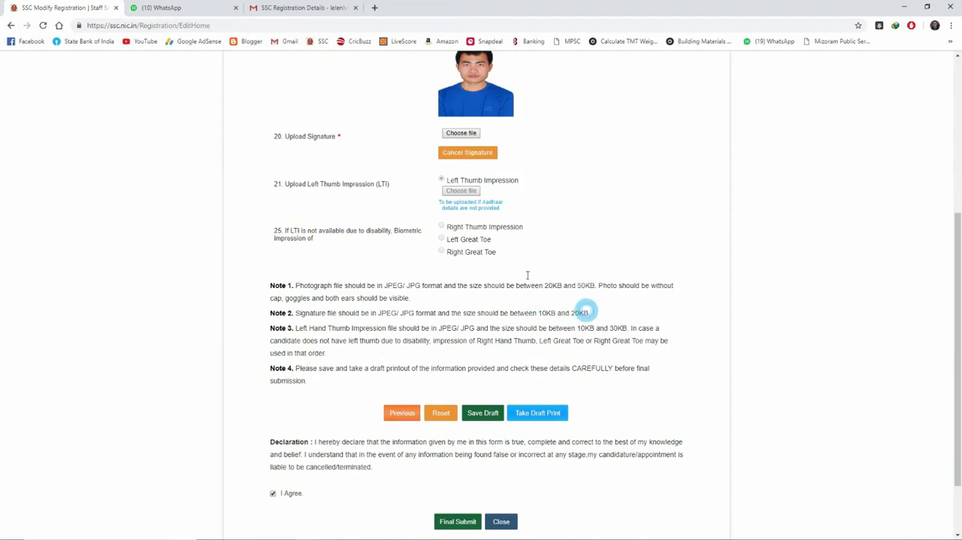
left_click(461, 133)
left_click(380, 122)
left_click(395, 252)
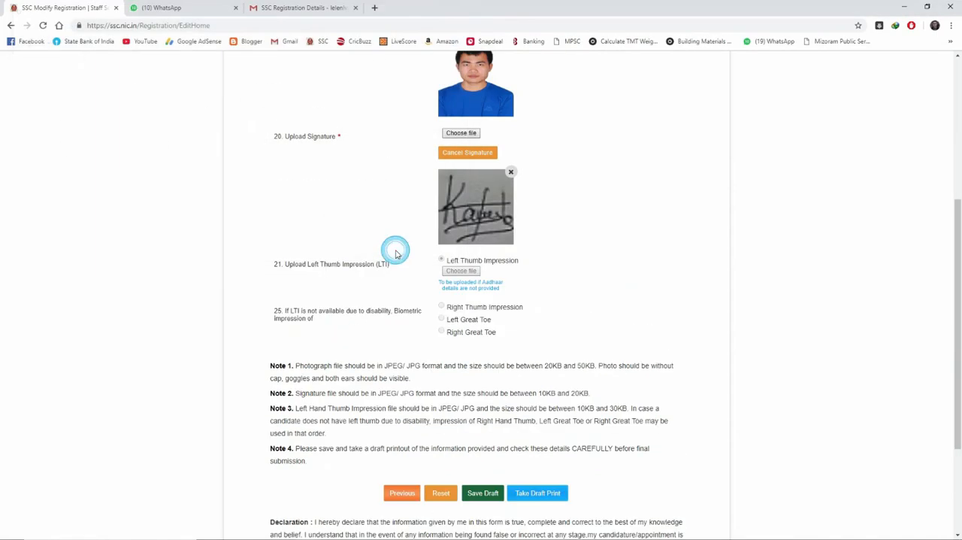
Step: Save the uploaded photo and signature as a draft and close the confirmation
scroll(305, 415, "down", 2)
left_click(304, 415)
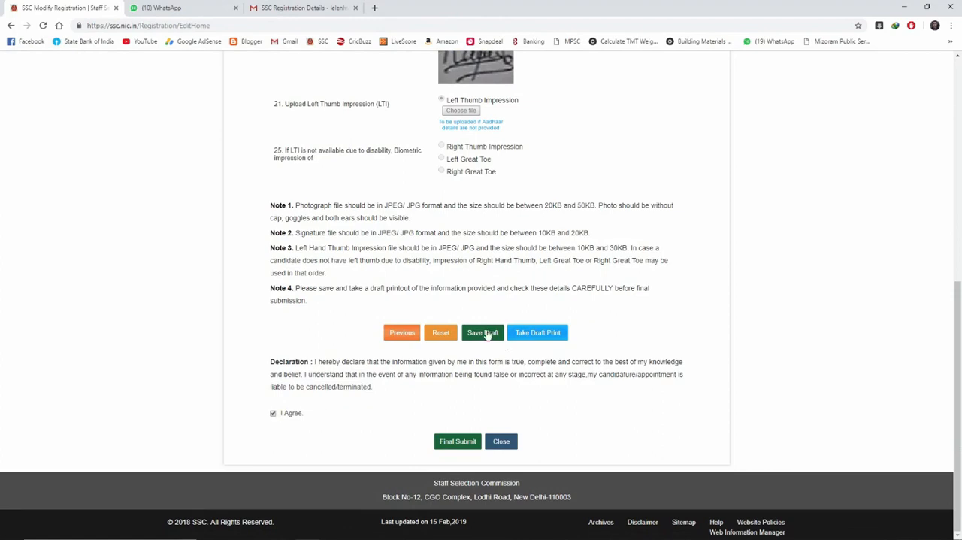
left_click(484, 333)
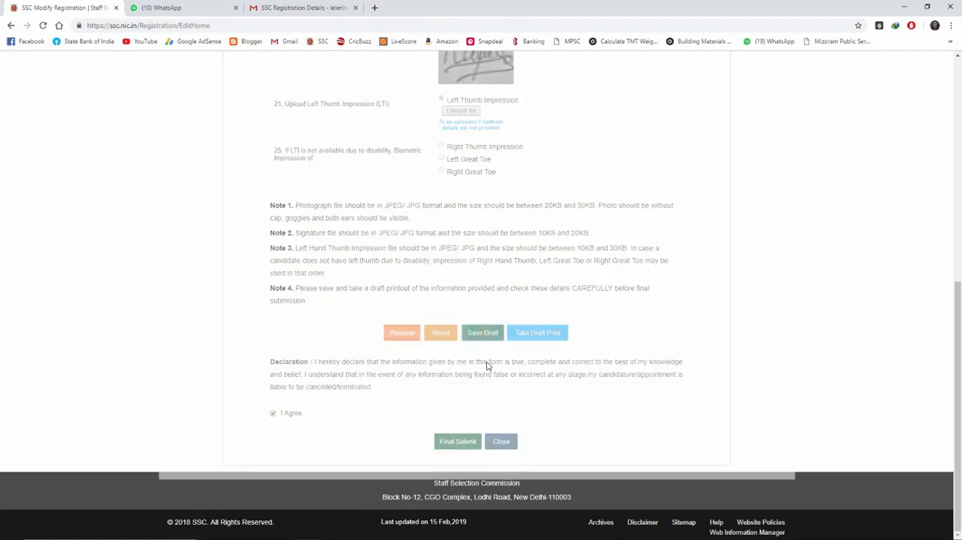
scroll(488, 365, "up", 4)
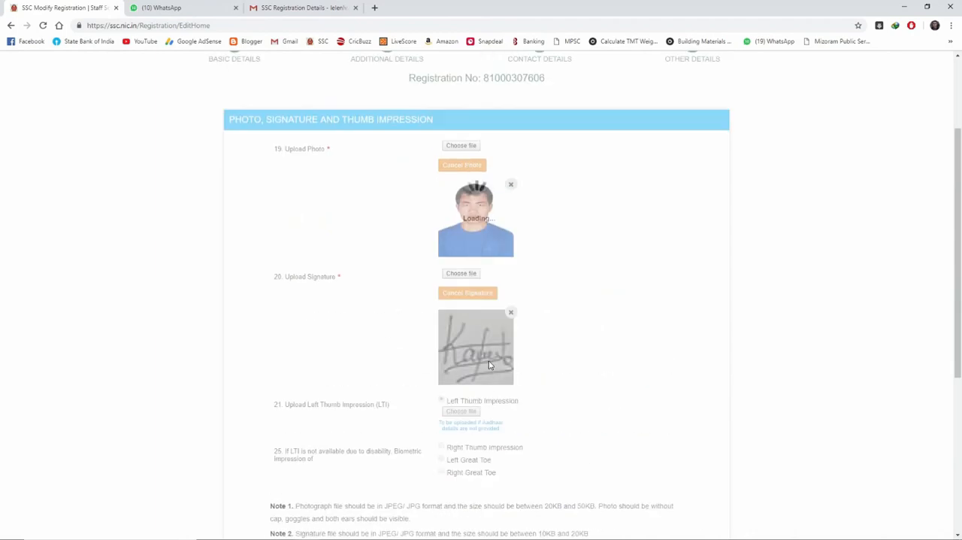
scroll(488, 365, "down", 1)
left_click(476, 109)
Step: Make the final submission of the registration form and confirm the photo and signature
scroll(490, 353, "down", 3)
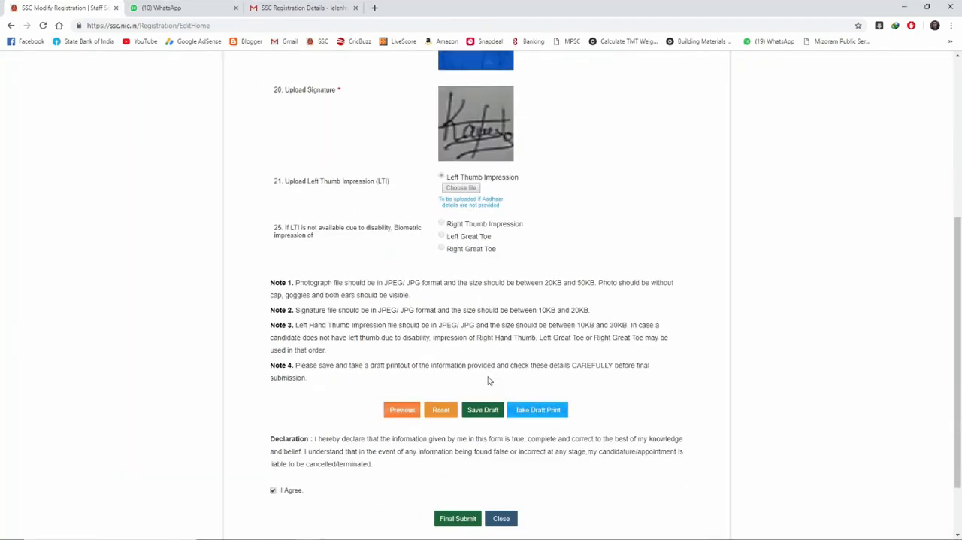
left_click(461, 441)
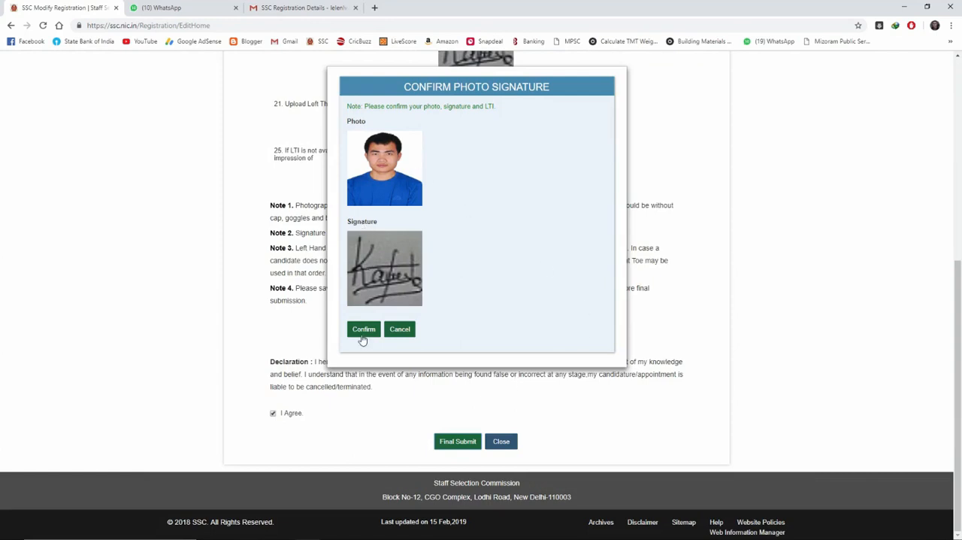
left_click(363, 331)
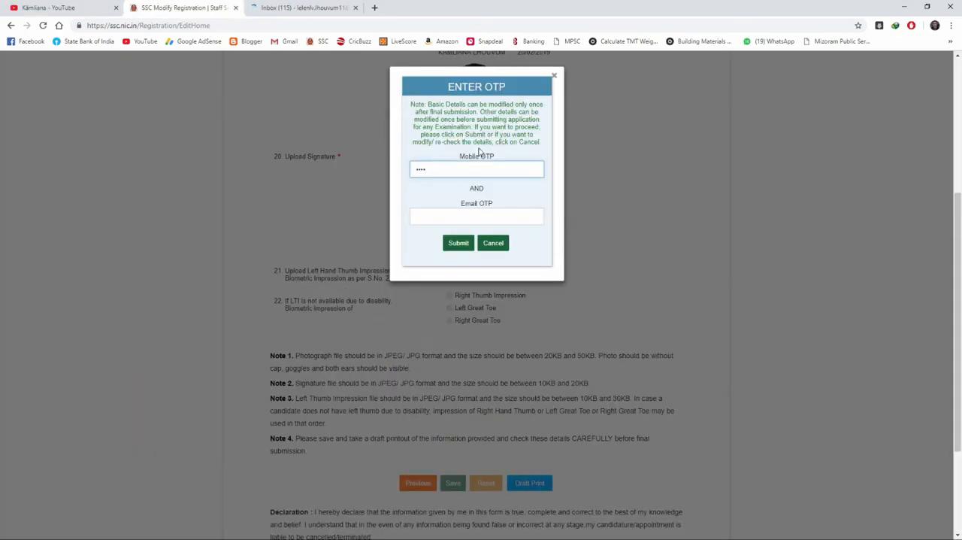
Step: Switch to Gmail and open the newest OTP For SSC Registration email among the updates
left_click(293, 8)
left_click(505, 128)
left_click(359, 156)
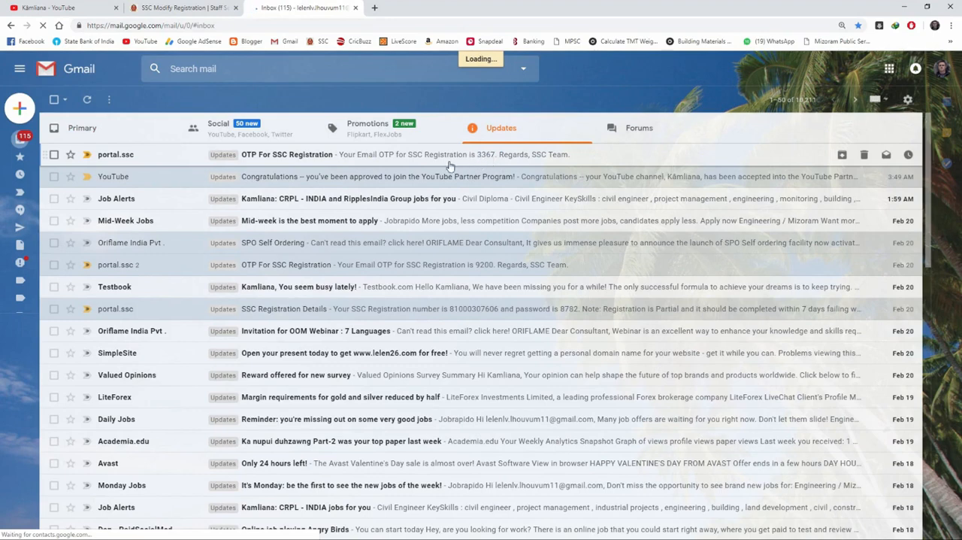
Step: Switch back to the SSC registration page, enter the email OTP and submit both verification codes
left_click(213, 6)
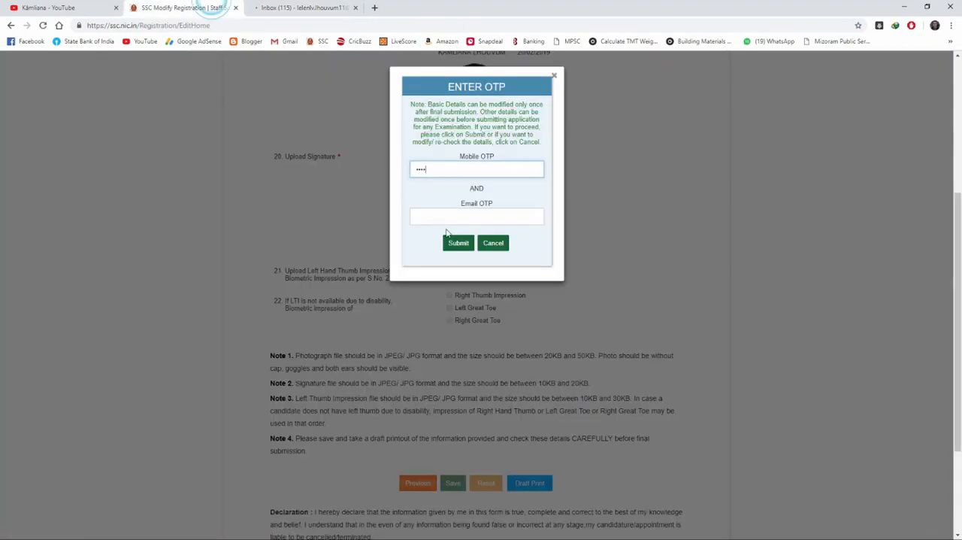
left_click(452, 216)
left_click(520, 229)
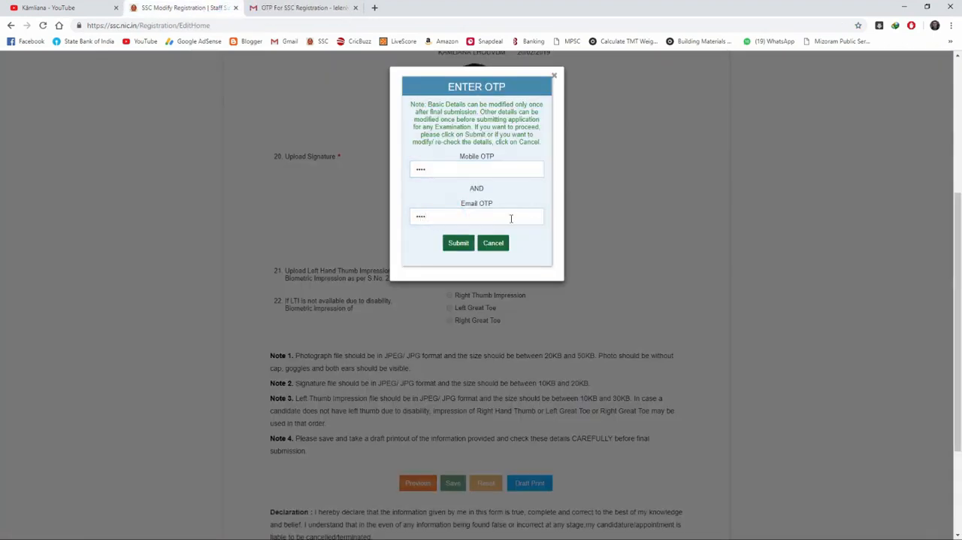
left_click(460, 244)
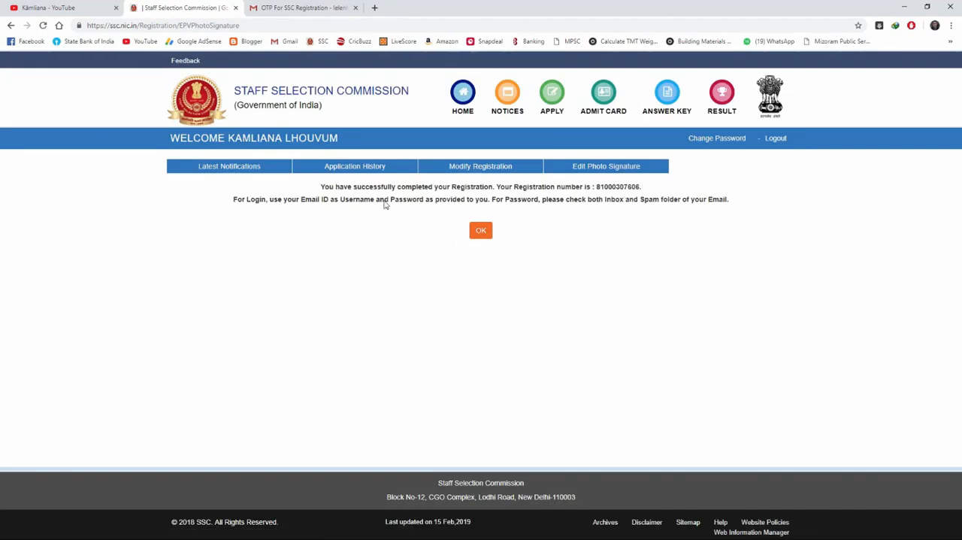
Step: Acknowledge the registration completion page and start the application for the Junior Engineer Examination 2018
left_click(481, 232)
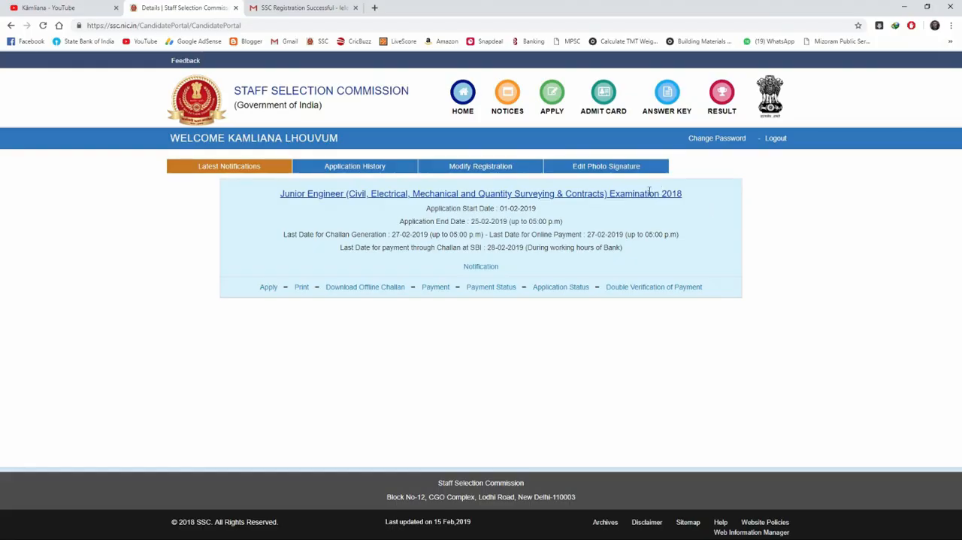
left_click(466, 97)
left_click(677, 197)
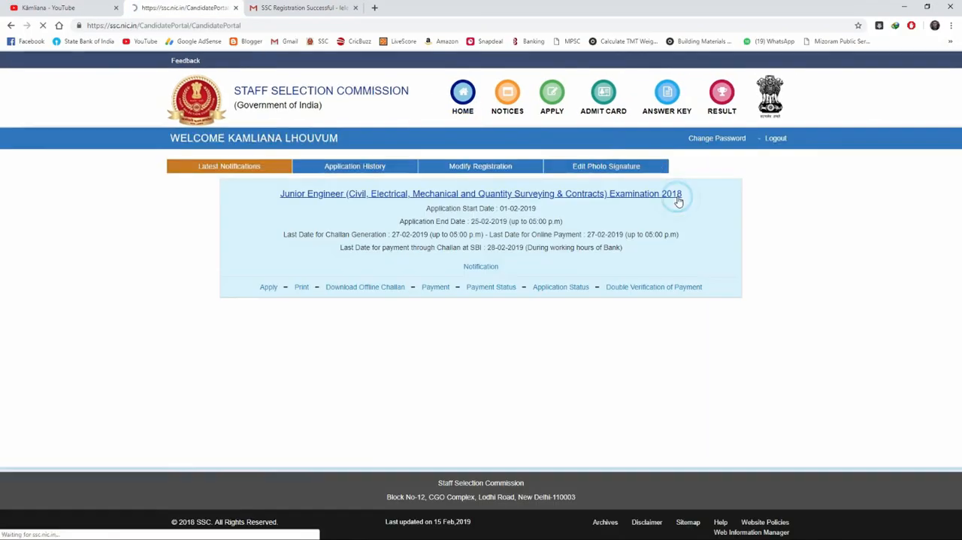
left_click(269, 288)
Step: Set the examination centre preferences to NER-Aizwal(5701), NER-Silchar(5111) and NER-Shillong(5401), in that order
scroll(272, 292, "down", 2)
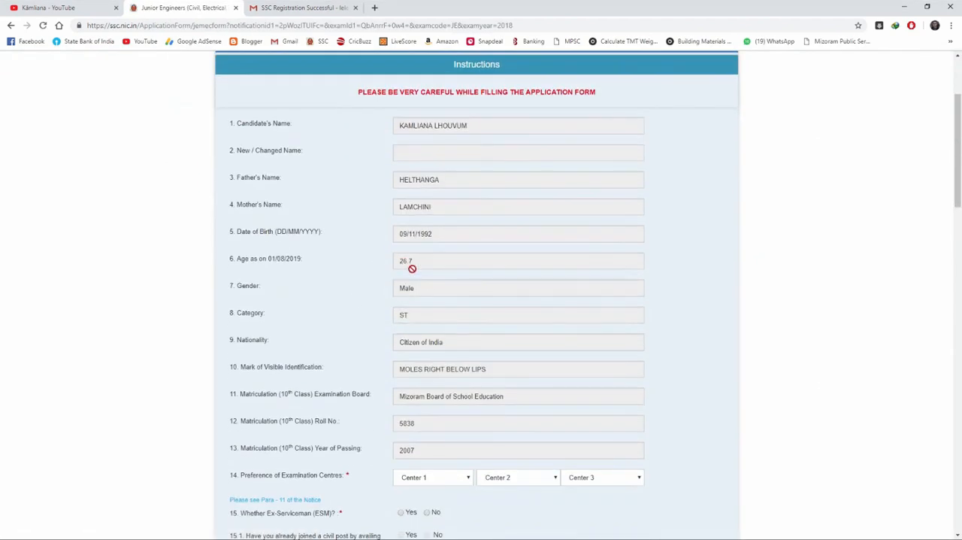
scroll(438, 315, "down", 3)
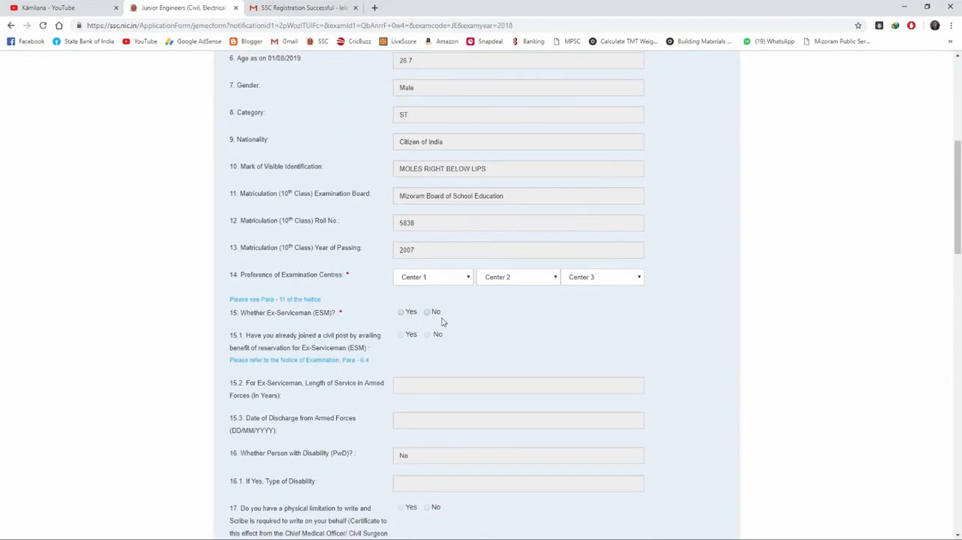
left_click(416, 278)
scroll(447, 353, "down", 10)
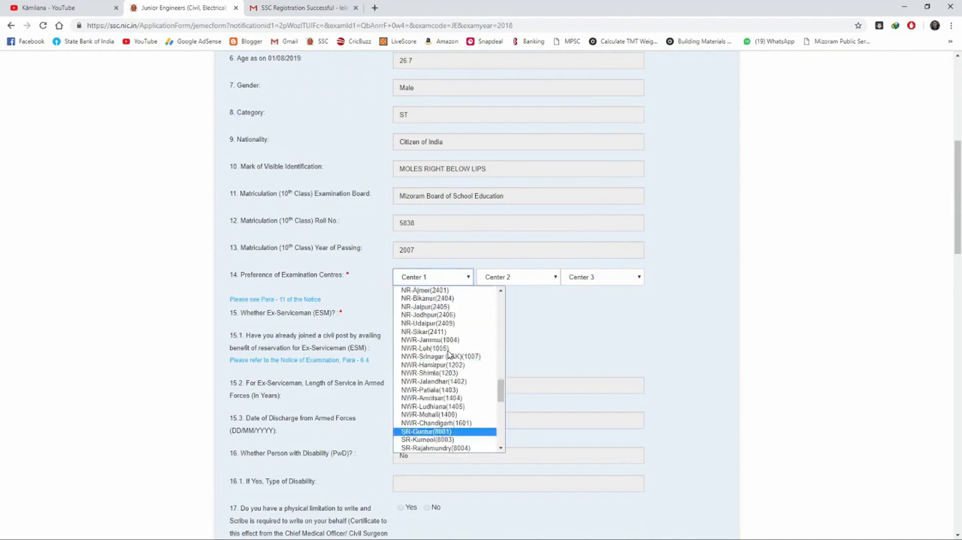
left_click(432, 369)
left_click(517, 276)
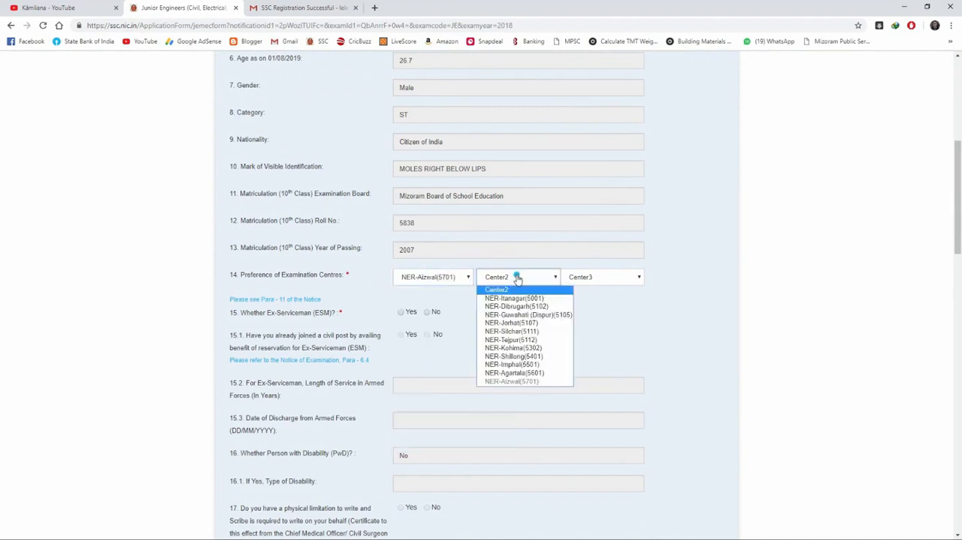
left_click(515, 331)
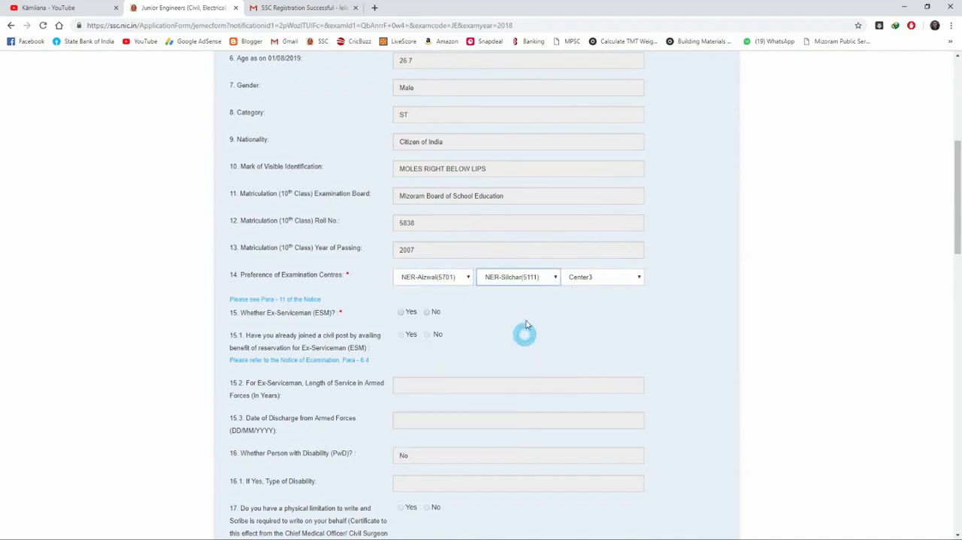
left_click(582, 278)
left_click(612, 356)
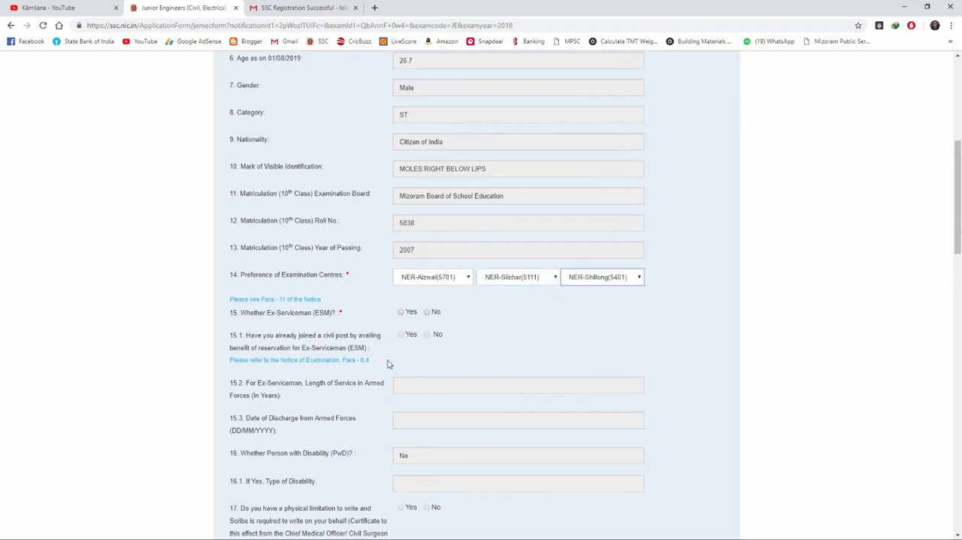
Step: Answer No to both the Ex-Serviceman question and the age relaxation question
left_click(427, 311)
scroll(441, 344, "down", 1)
scroll(425, 331, "down", 2)
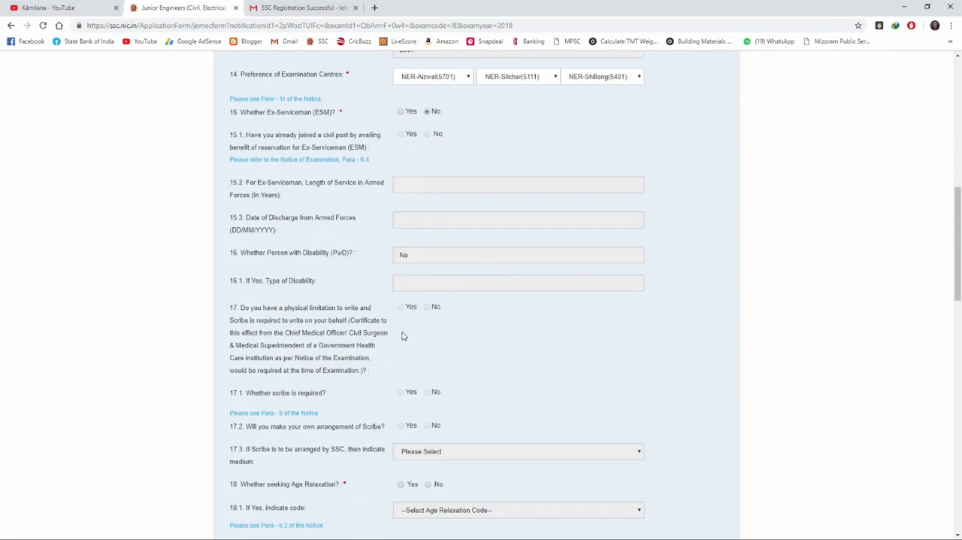
scroll(402, 331, "down", 2)
scroll(421, 289, "down", 1)
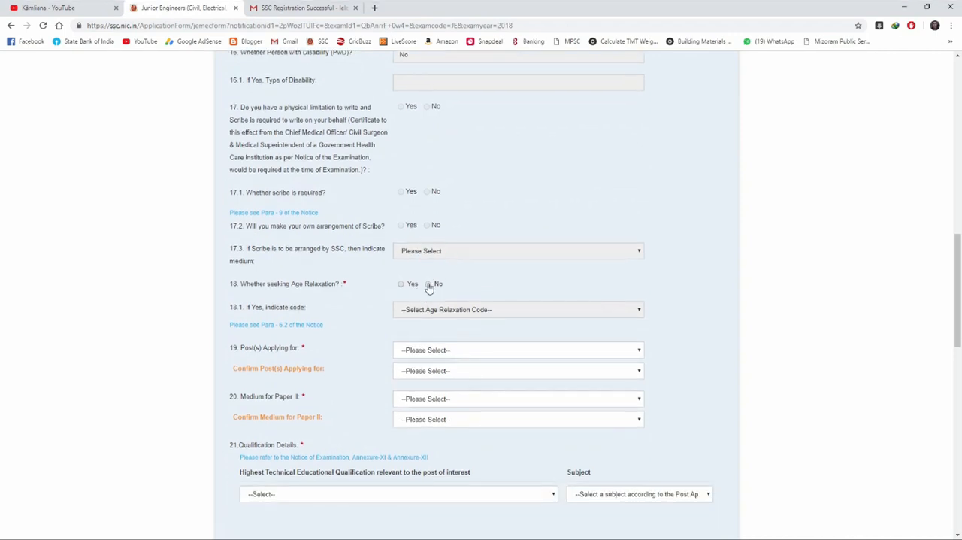
left_click(428, 284)
Step: Choose Junior Engineer- Civil as the post applied for and confirm the same post
scroll(457, 307, "down", 2)
left_click(475, 249)
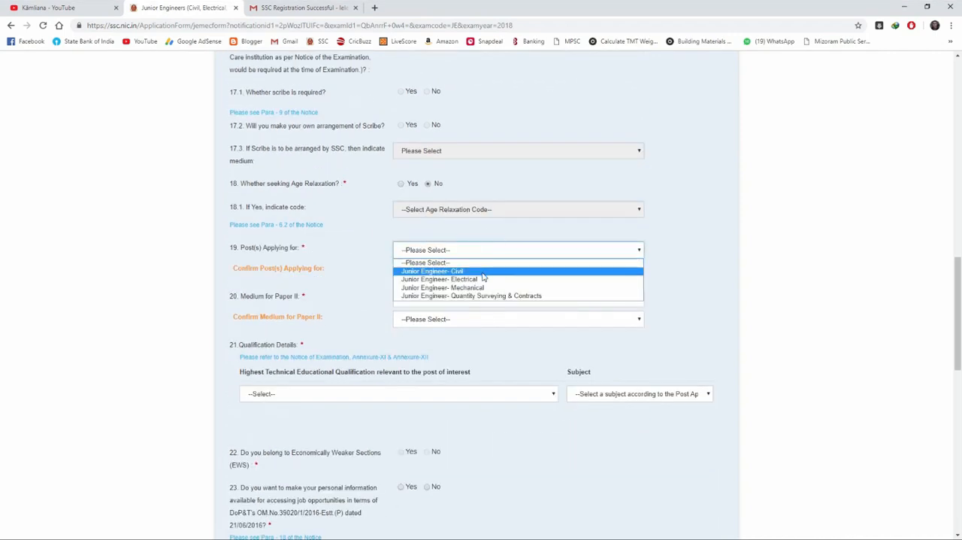
left_click(481, 270)
left_click(488, 273)
left_click(493, 291)
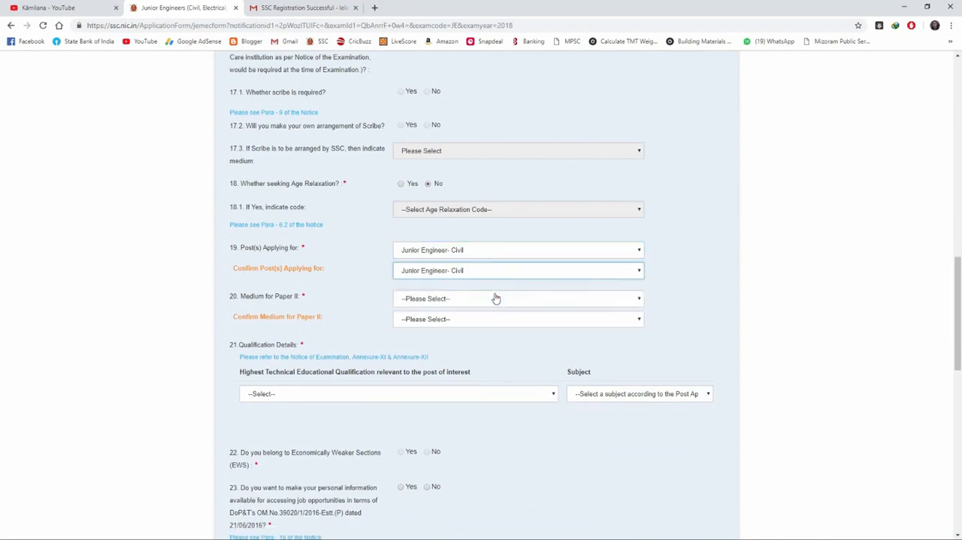
Step: Choose English as the medium for Paper II and confirm the same medium
left_click(485, 297)
left_click(471, 320)
left_click(477, 317)
left_click(466, 337)
Step: Set the highest technical qualification to BE (13) in Civil Engineering and answer Yes to making personal information available for job opportunities
scroll(455, 316, "down", 1)
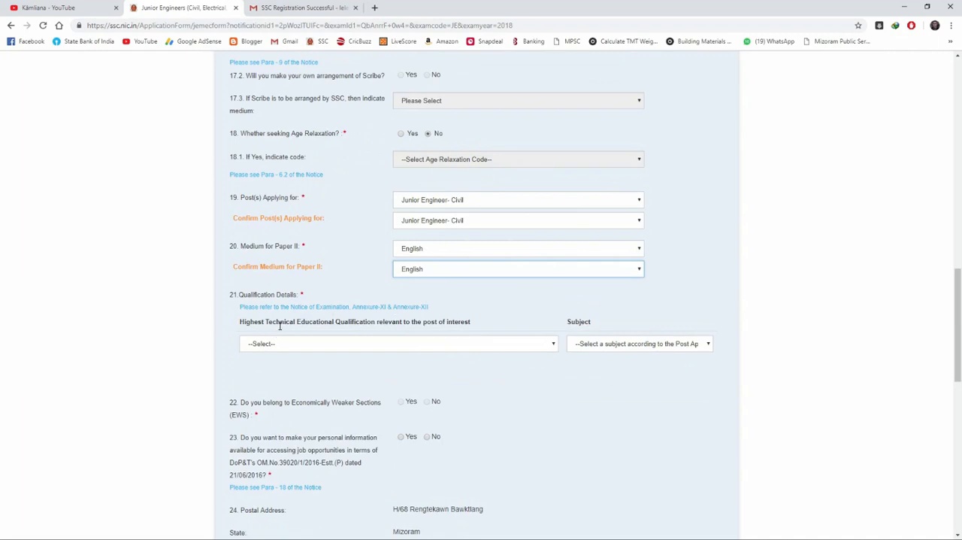
left_click(404, 344)
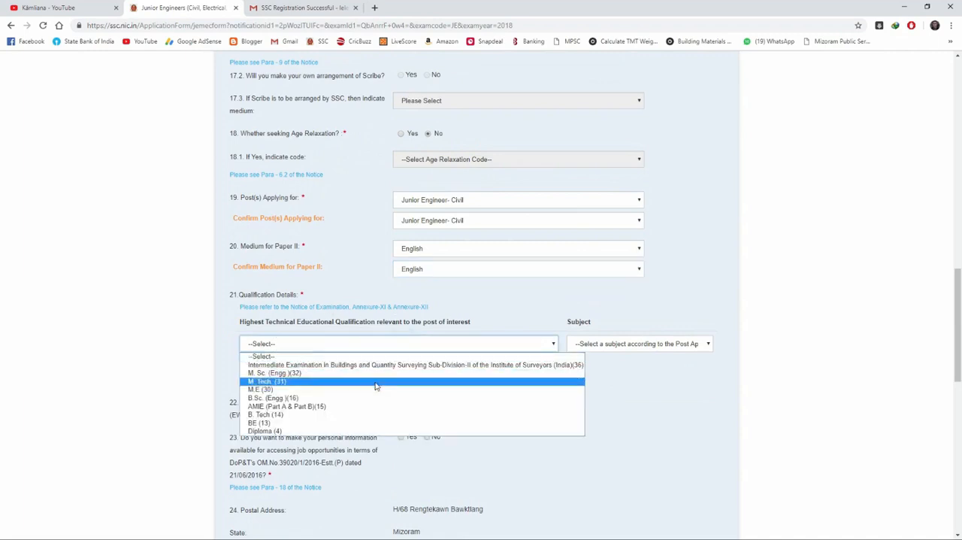
left_click(350, 423)
left_click(616, 344)
left_click(590, 363)
scroll(467, 366, "down", 1)
left_click(427, 301)
Step: Agree to the declaration, enter the displayed captcha text and open the application preview
scroll(421, 320, "down", 4)
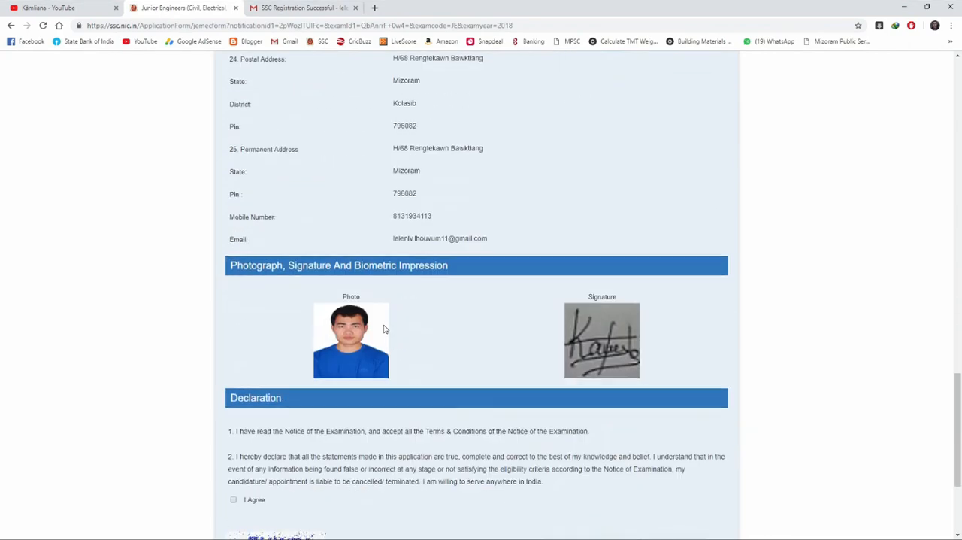
scroll(398, 353, "down", 2)
left_click(273, 436)
type("FUWTC")
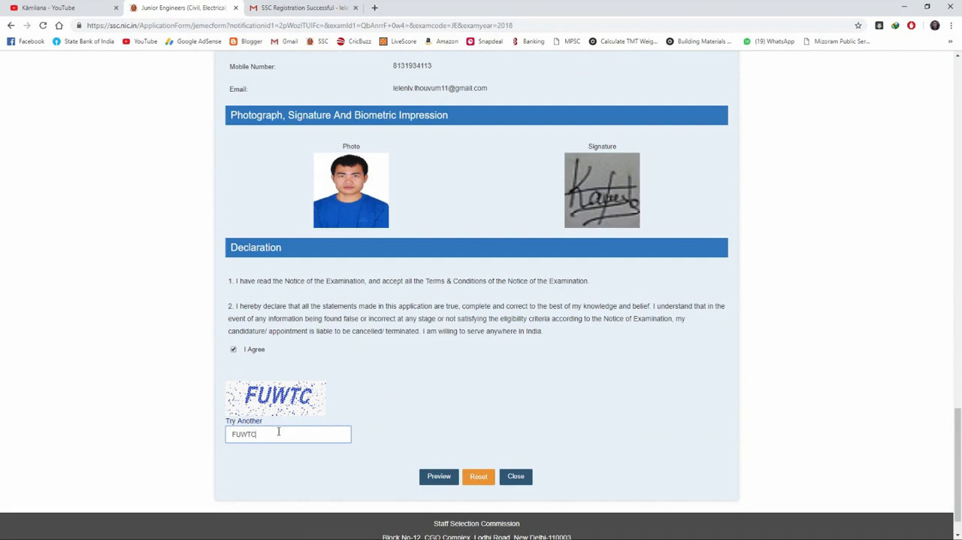
left_click(480, 475)
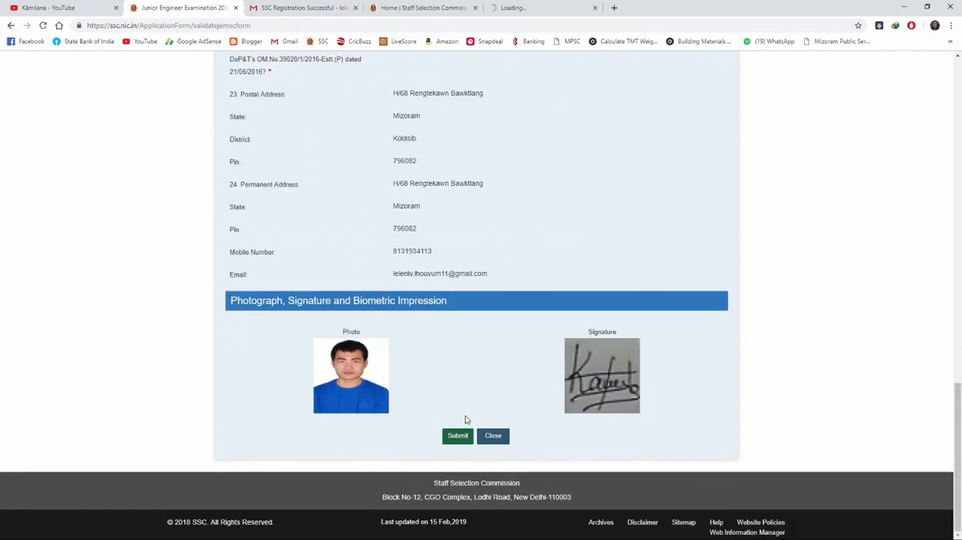
Step: Submit the previewed application, confirm the final submission and acknowledge the acceptance message
left_click(458, 435)
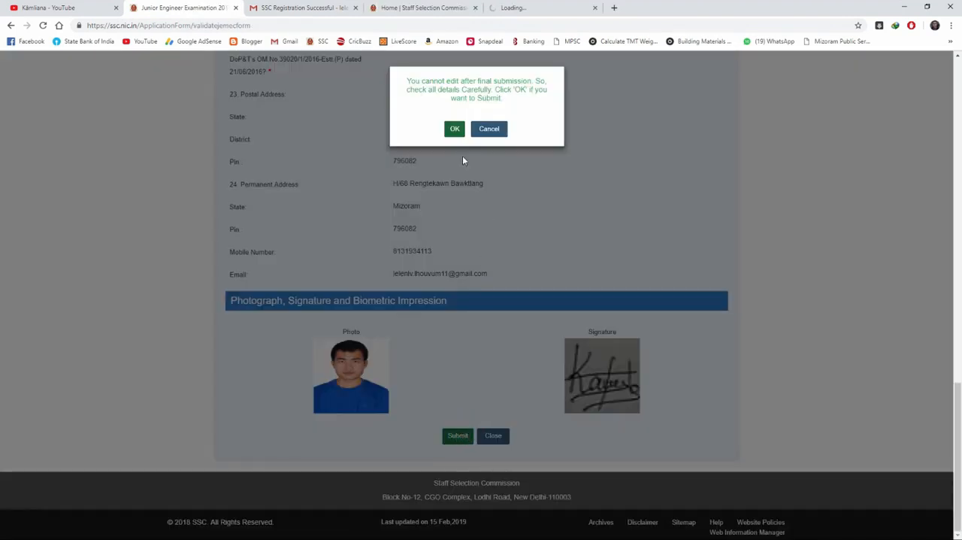
left_click(456, 128)
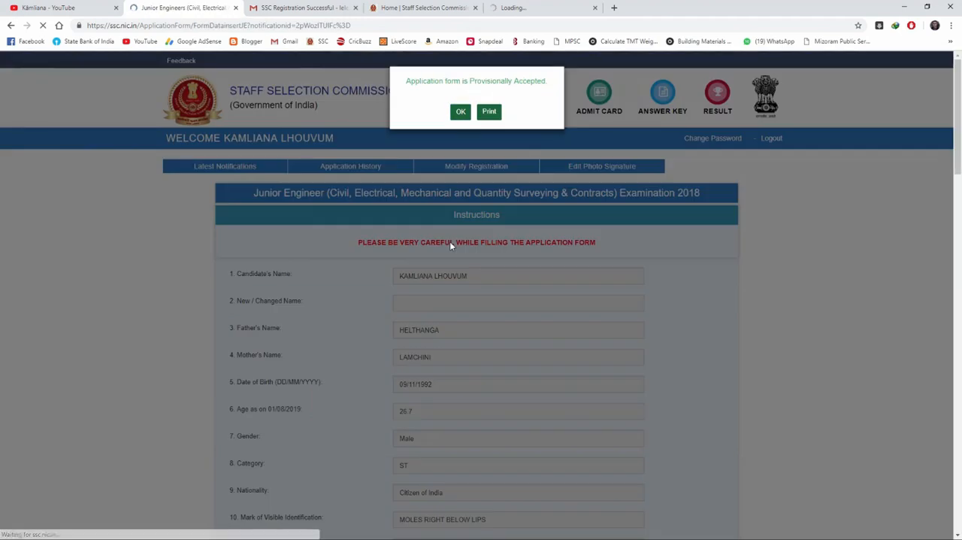
left_click(461, 113)
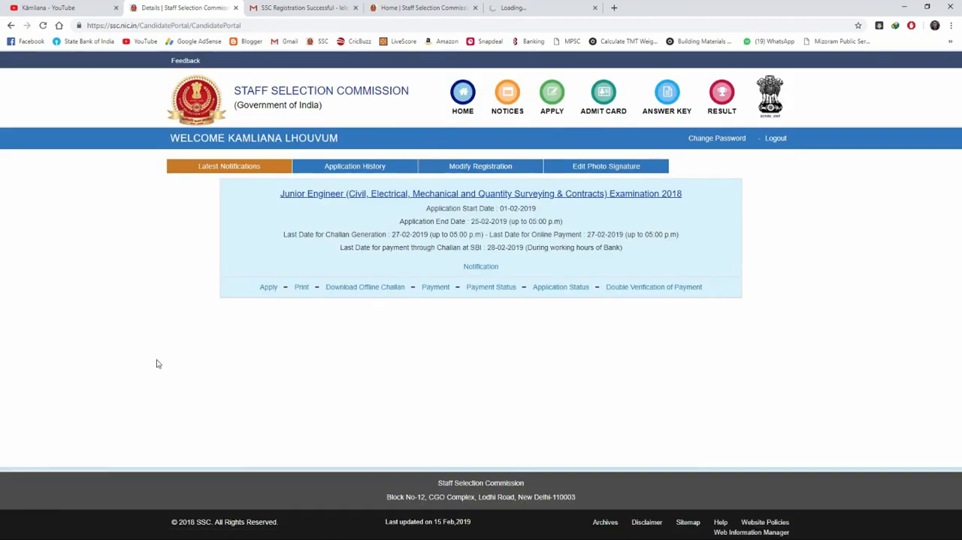
Step: Open the offline challan download for the Junior Engineer Examination 2018 and check its payment status
left_click(351, 287)
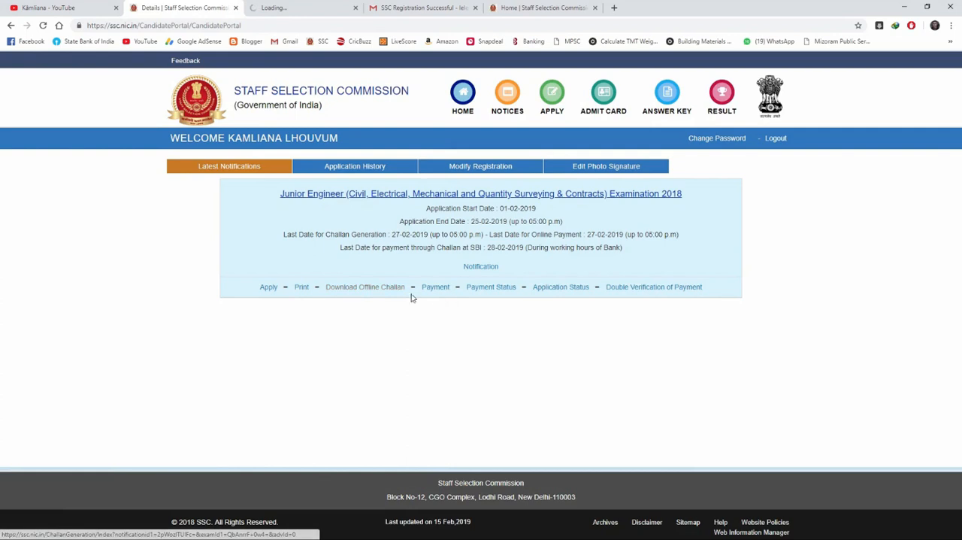
left_click(485, 288)
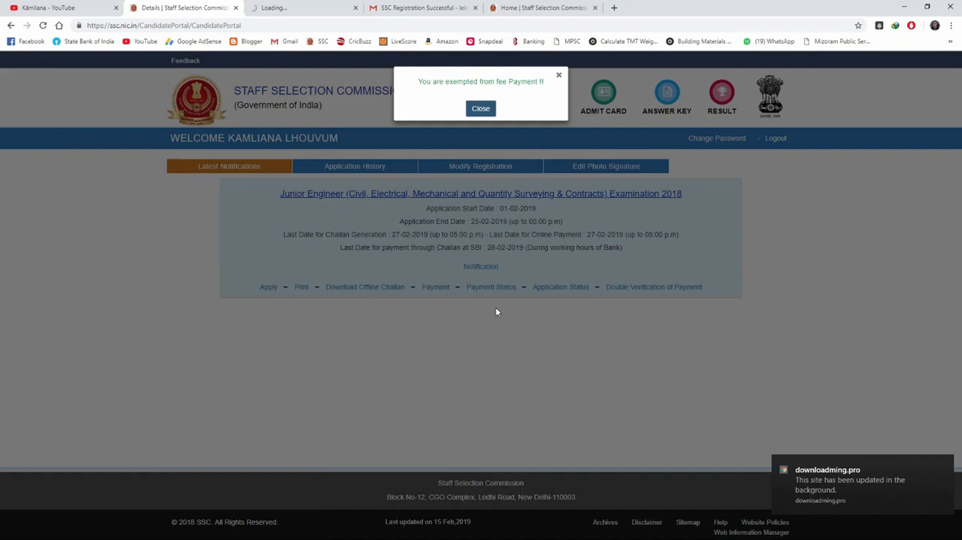
left_click(473, 109)
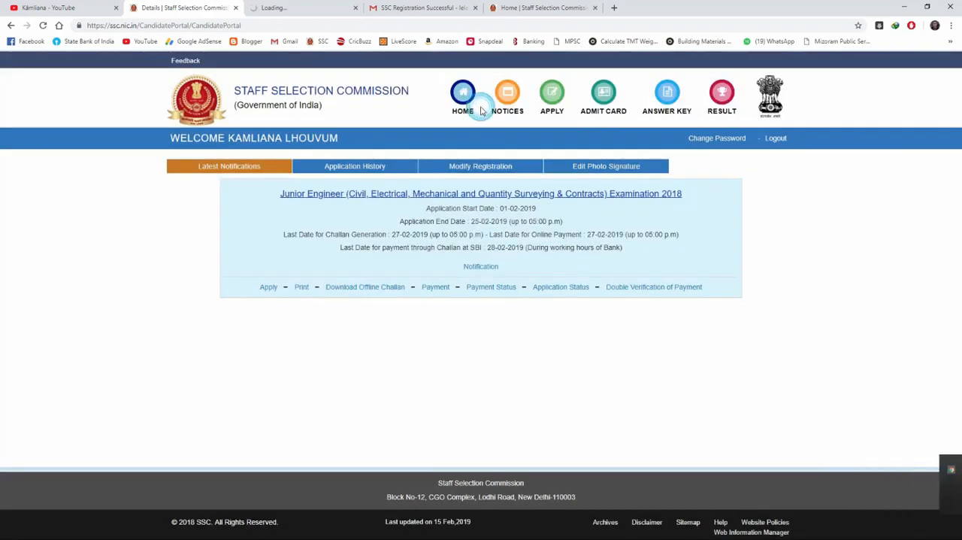
Step: Review the application status and the double verification of payment for the Junior Engineer Examination 2018, closing each when done
left_click(563, 291)
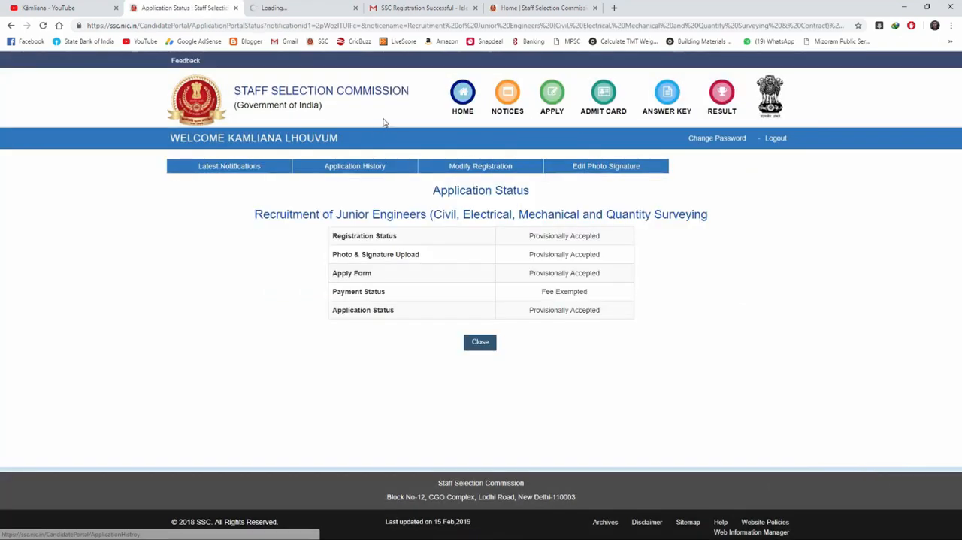
left_click(355, 8)
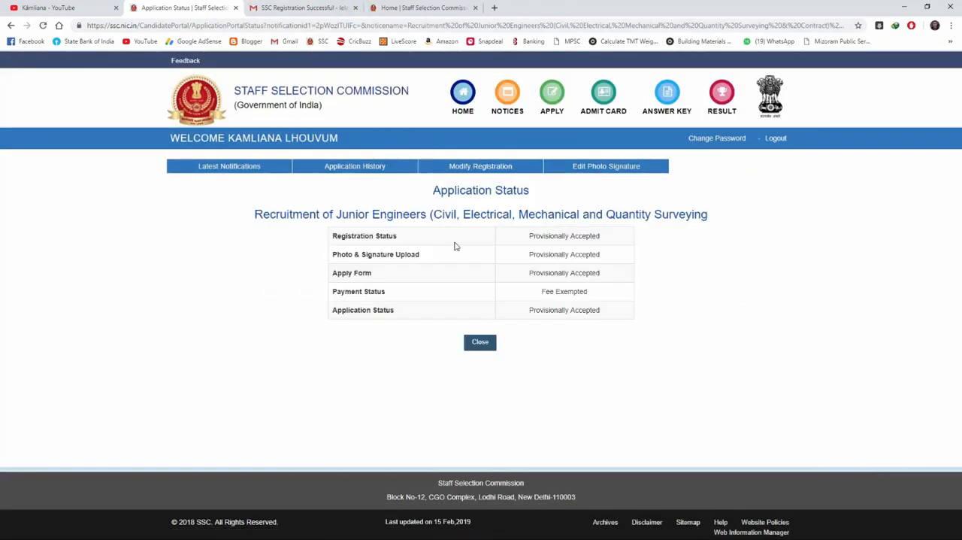
triple_click(595, 236)
triple_click(530, 273)
left_click(481, 344)
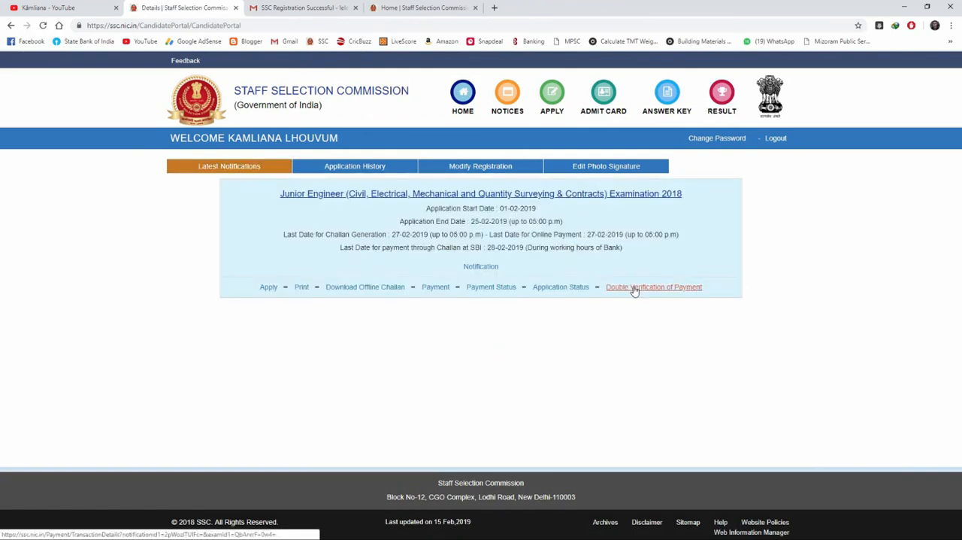
left_click(633, 289)
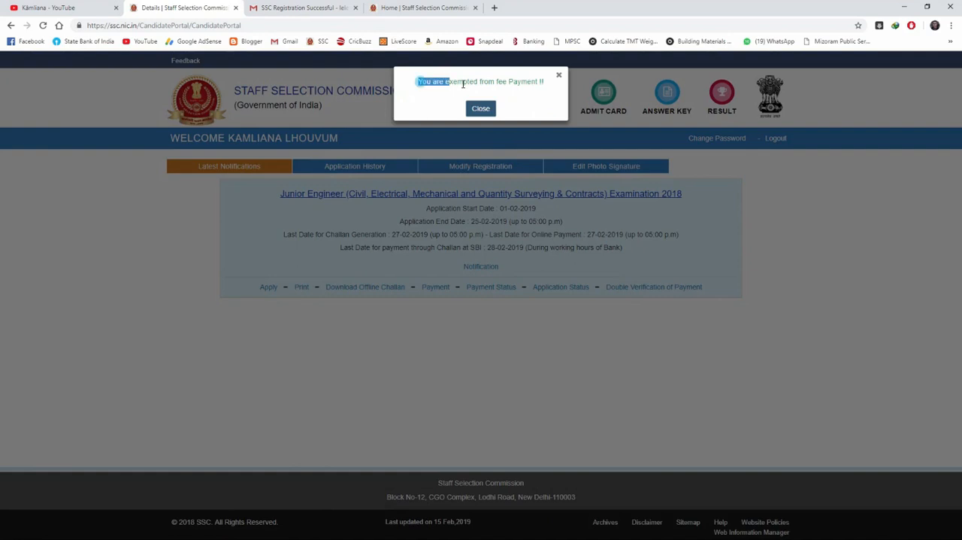
left_click(482, 109)
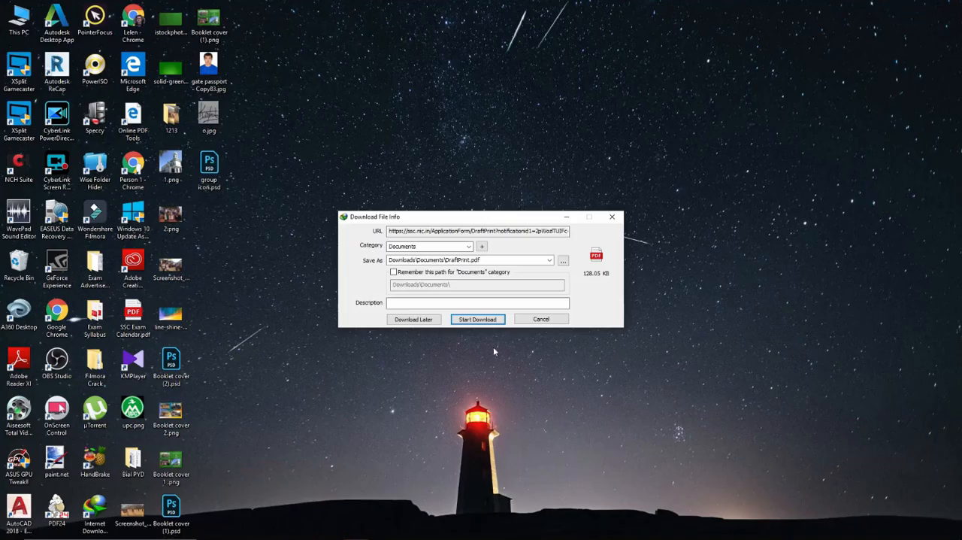
Step: Download the application printout as DraftPrint.pdf and open the saved file
left_click(498, 322)
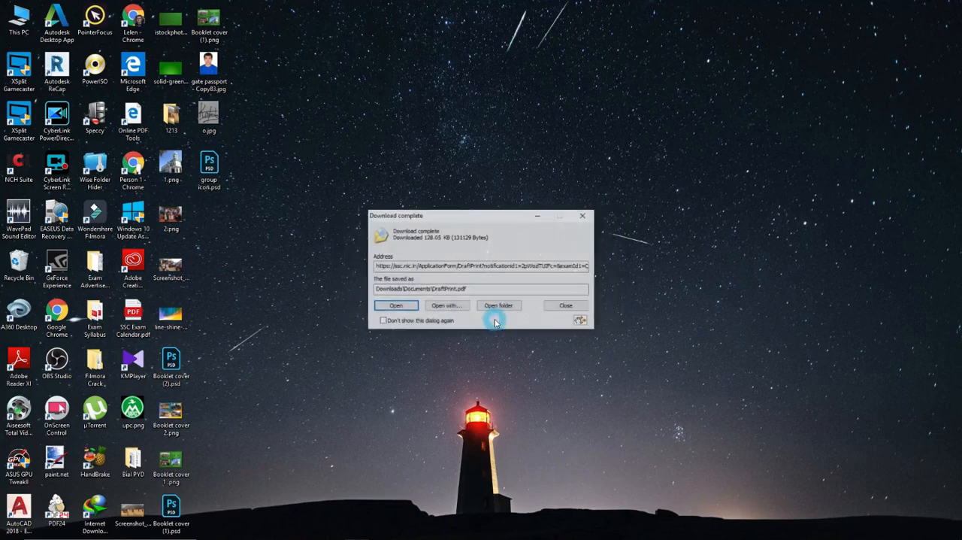
left_click(393, 308)
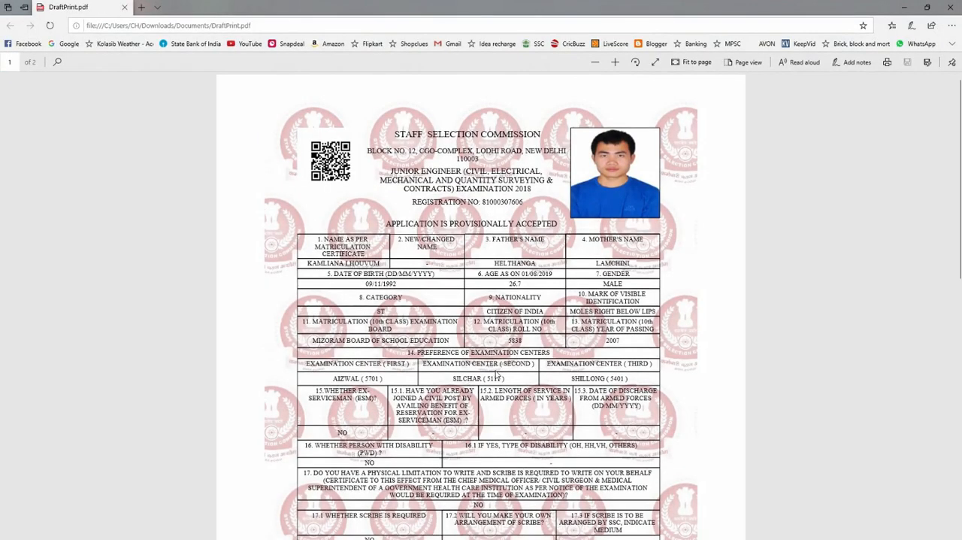
Step: Examine both pages of the application printout, from the personal details and examination centres to the declaration
scroll(520, 359, "down", 2)
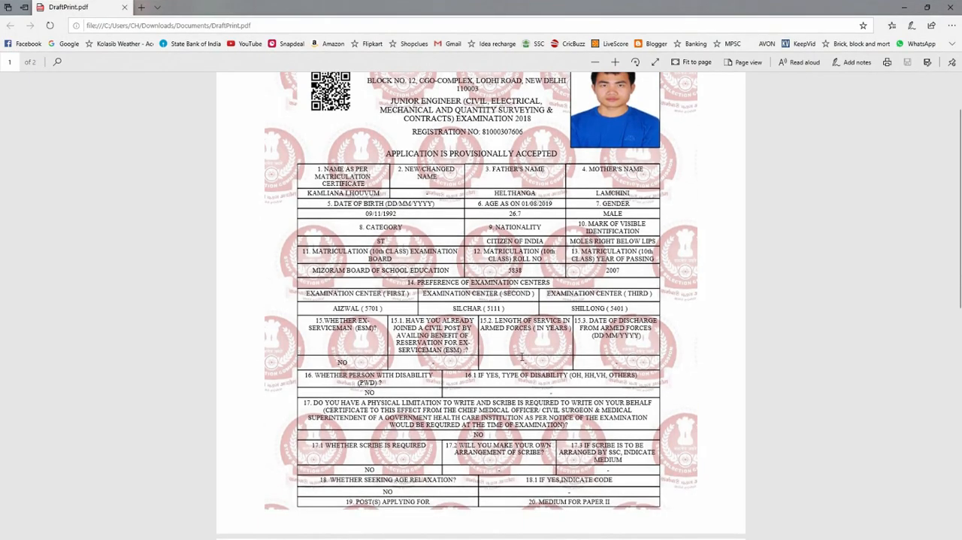
scroll(548, 352, "down", 2)
scroll(563, 346, "up", 4)
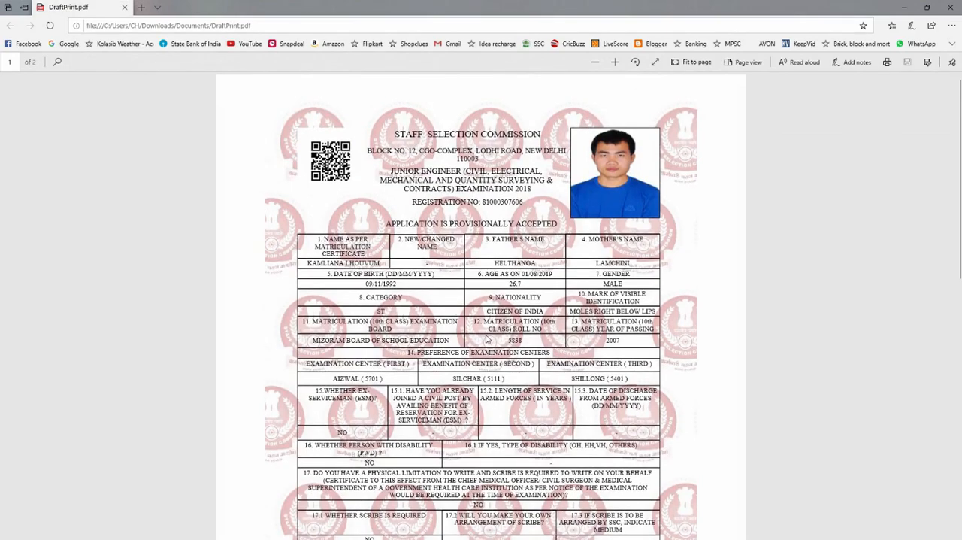
scroll(485, 337, "down", 5)
scroll(490, 342, "up", 1)
scroll(485, 343, "down", 6)
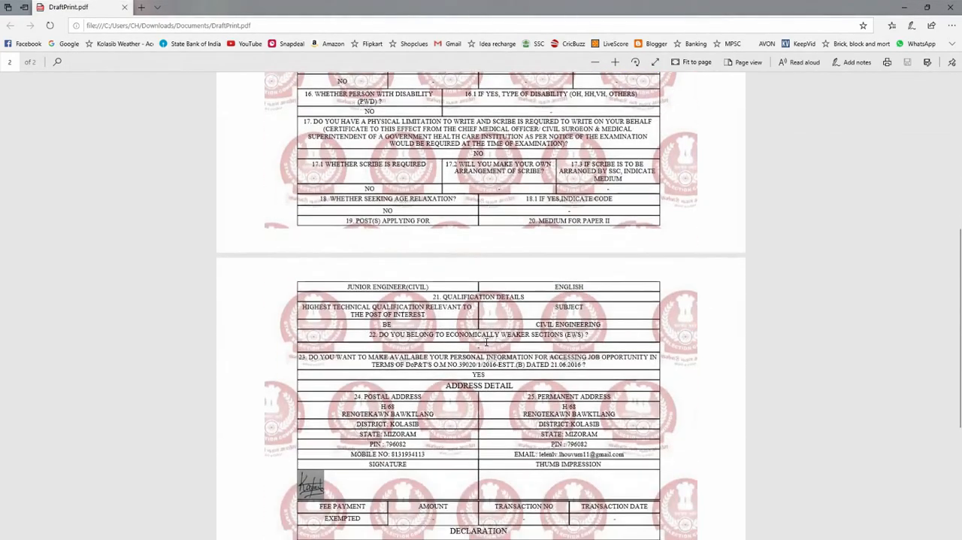
scroll(486, 344, "down", 4)
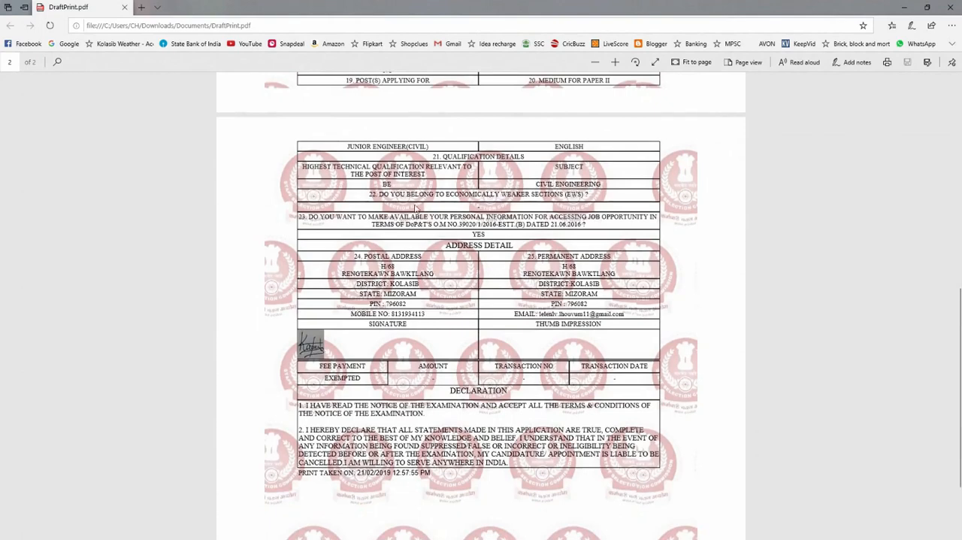